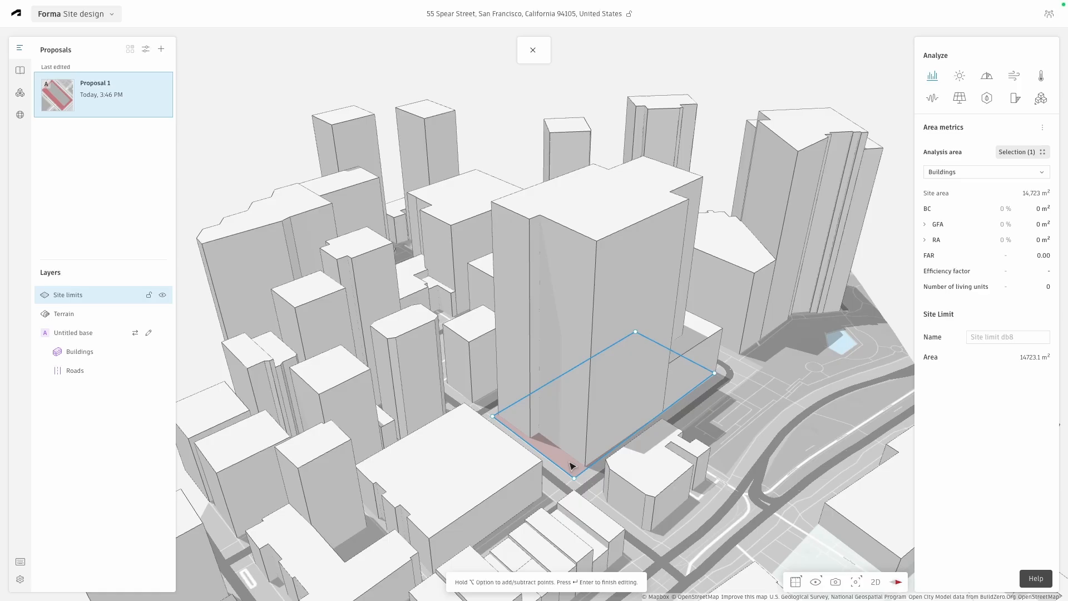
Step: Finish the site limit and delete the tall tower and the U-shaped building standing on it from the Untitled base
key("Return")
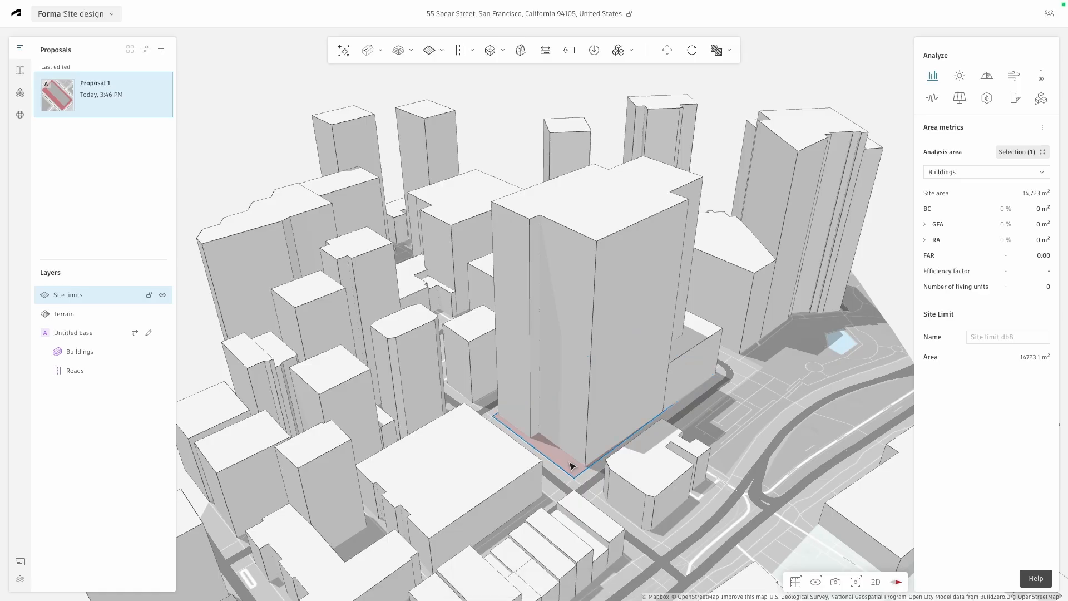
double_click(508, 470)
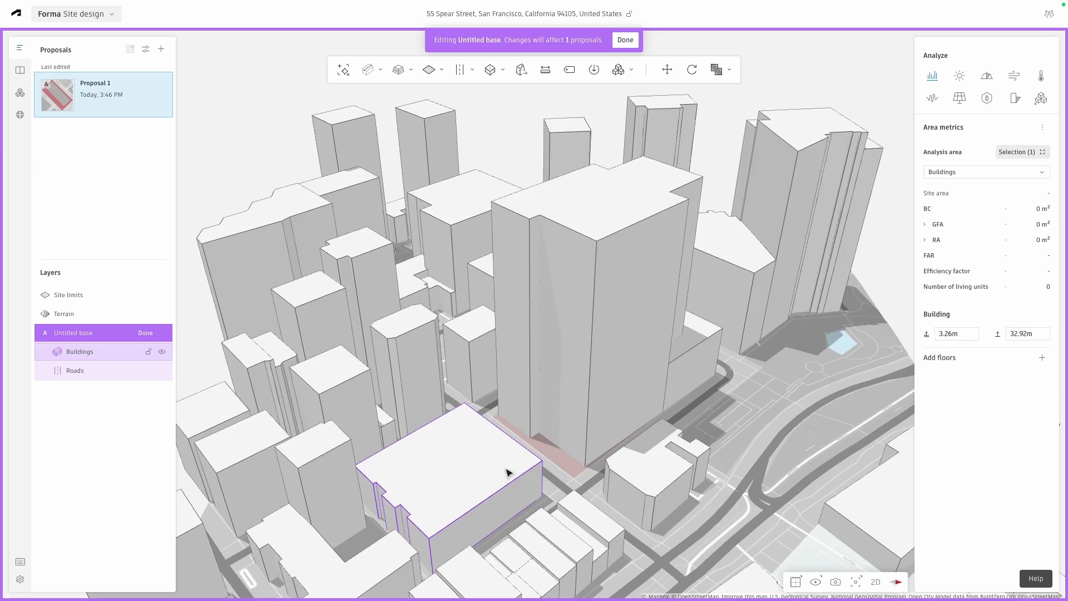
left_click(607, 388)
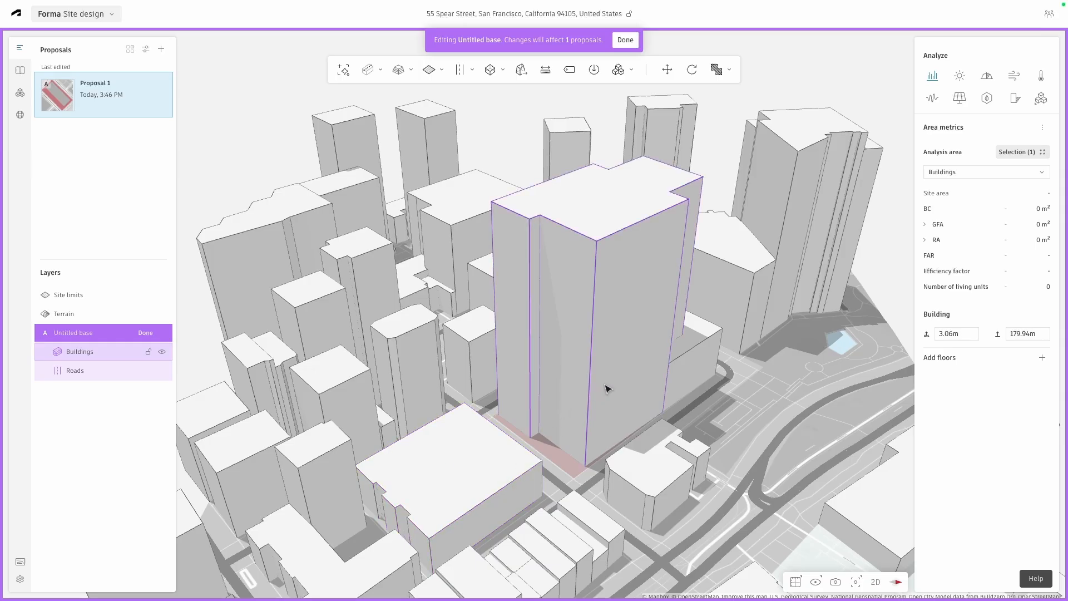
key("Delete")
left_click(662, 357)
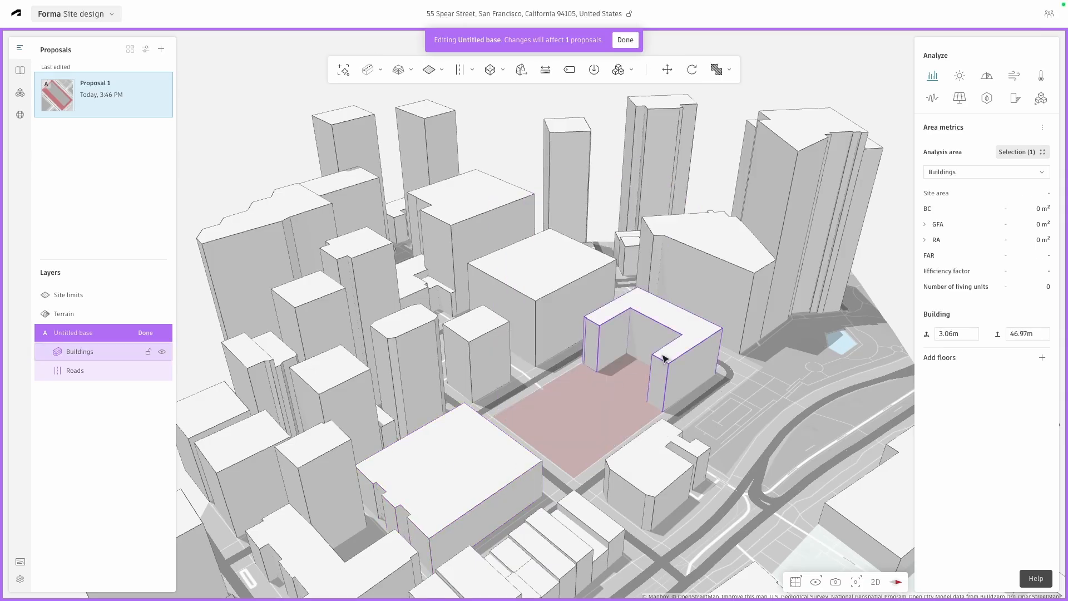
key("Delete")
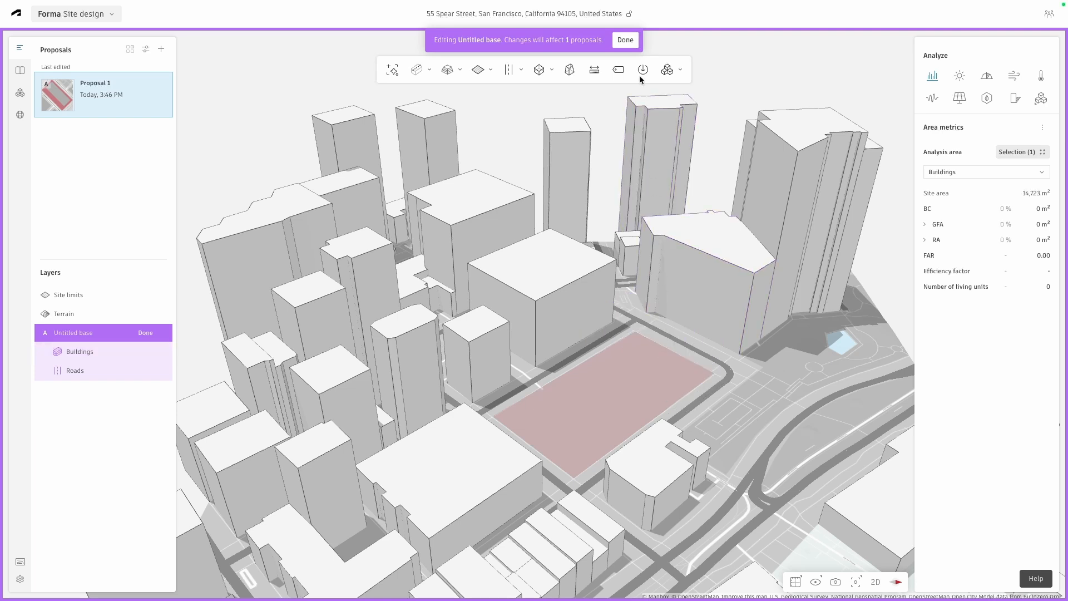
left_click(625, 40)
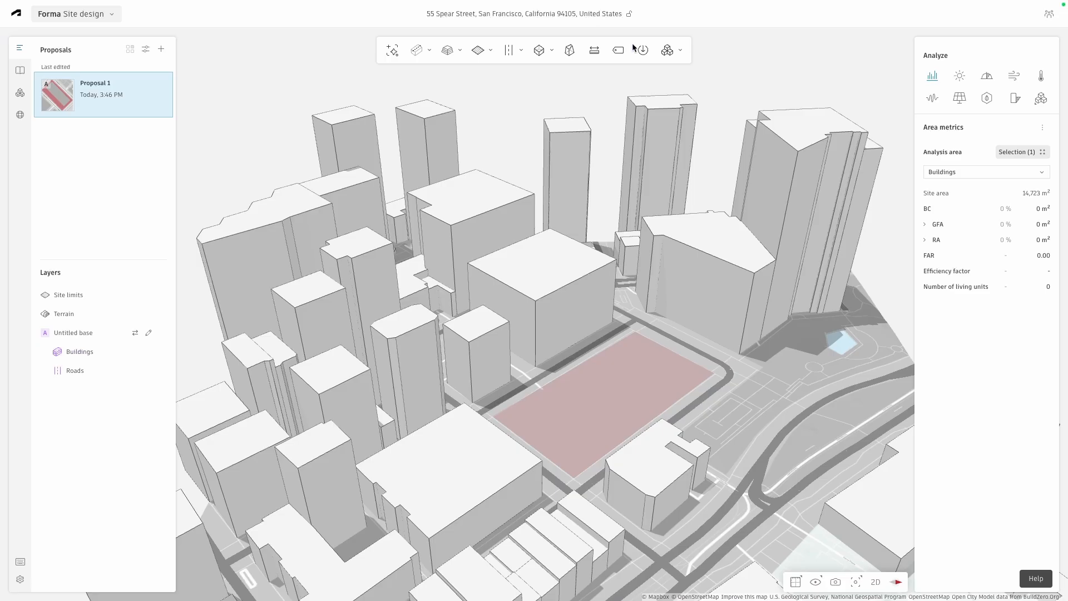
left_click(426, 52)
left_click(448, 51)
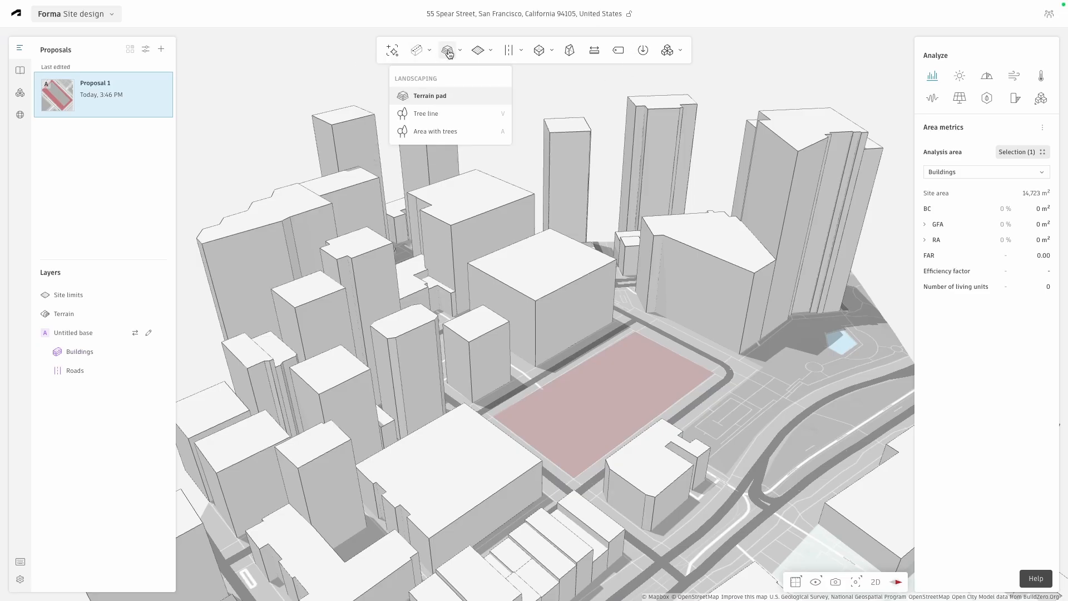
left_click(480, 53)
left_click(510, 55)
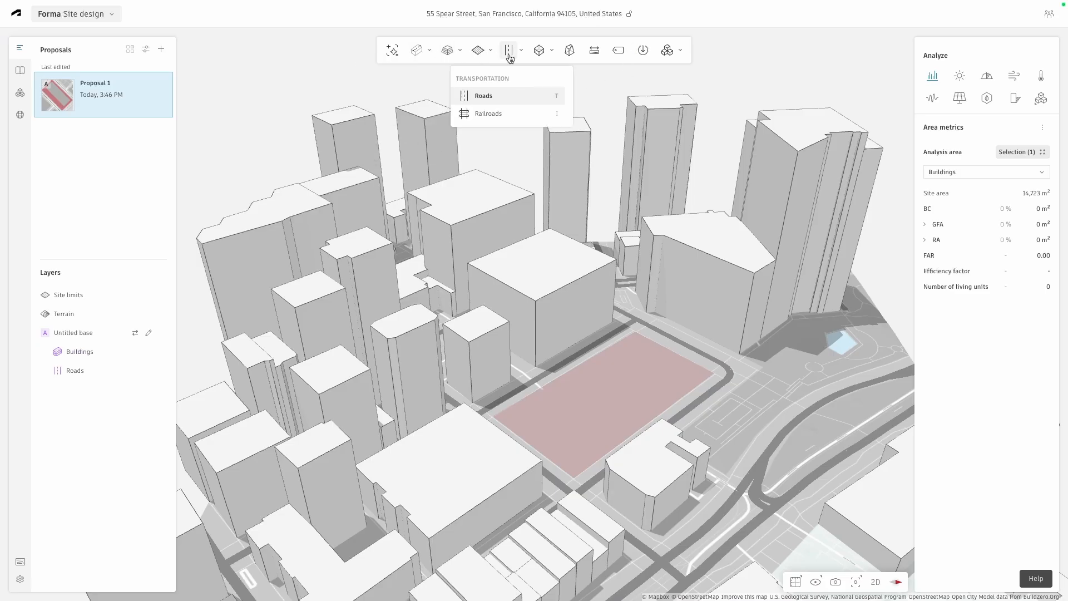
Step: Draw a rectangular basic building inside the site limit, 50 m wide, 150 m long and 18 m high
left_click(419, 53)
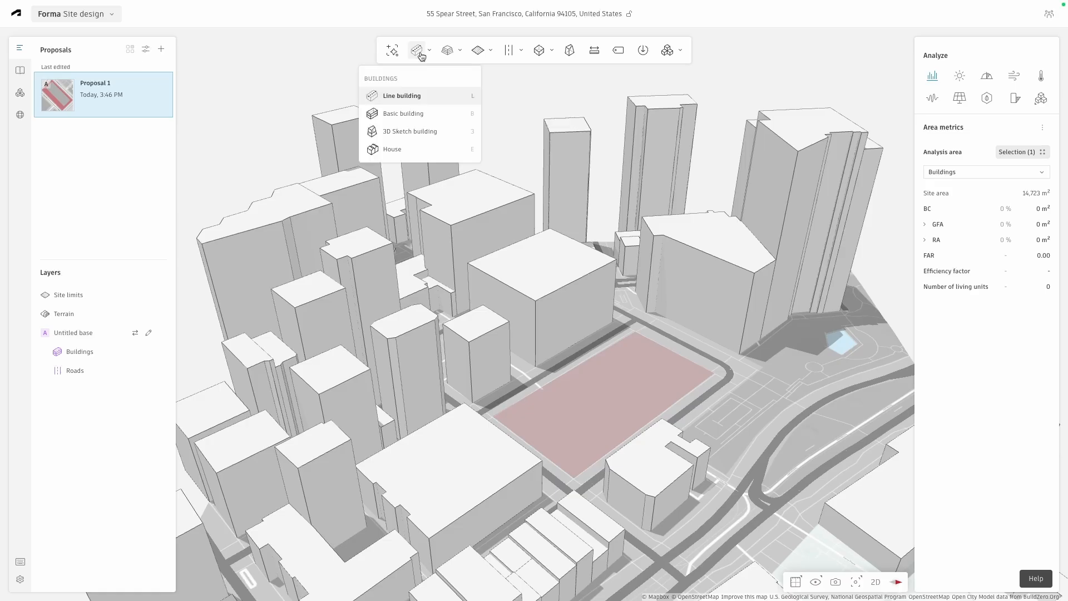
left_click(431, 114)
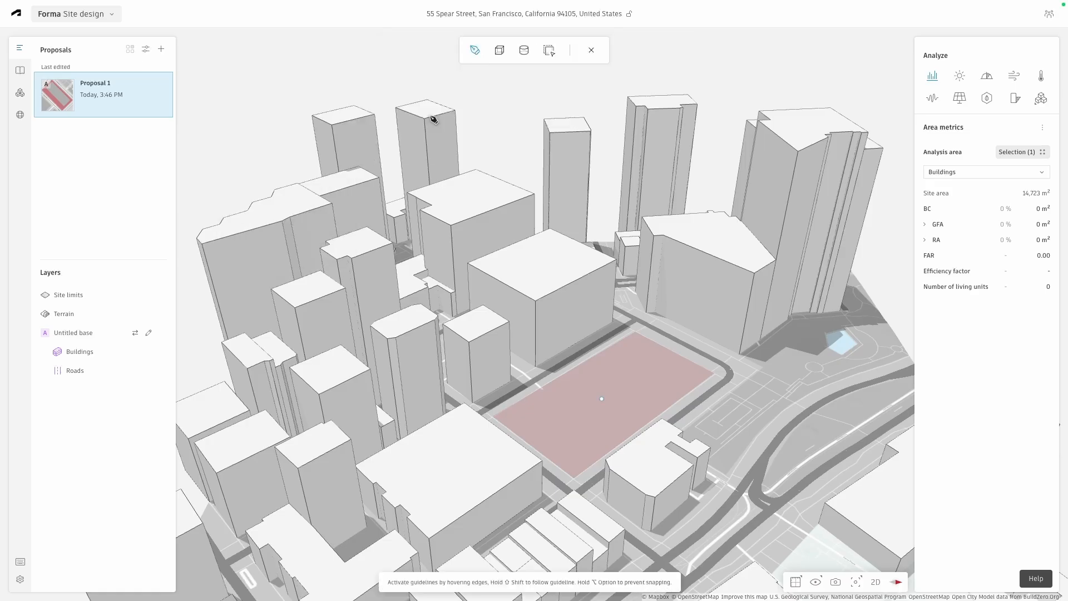
left_click(499, 52)
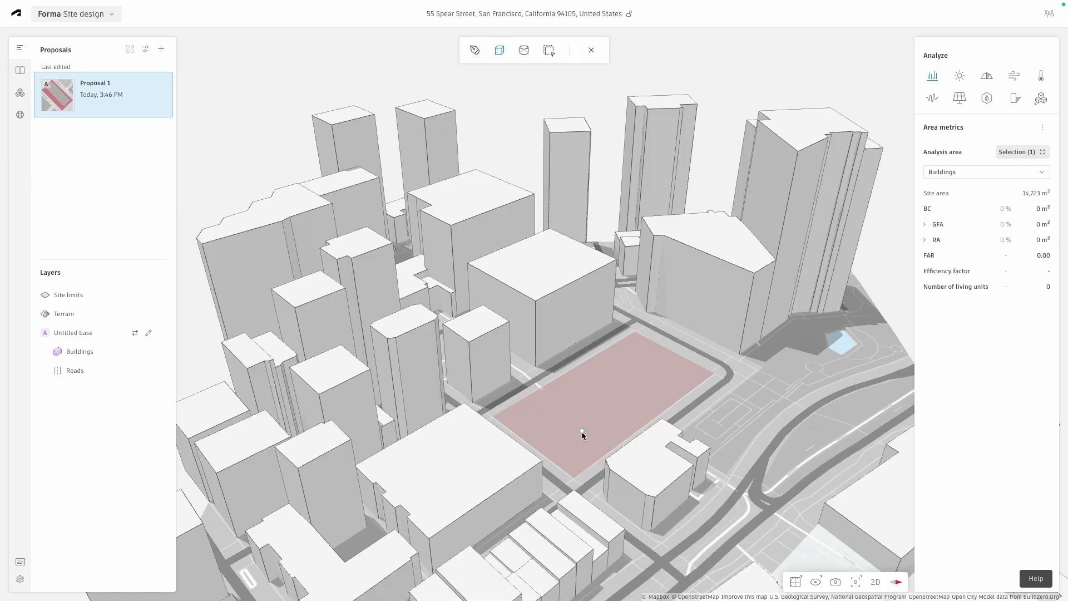
scroll(577, 462, "up", 10)
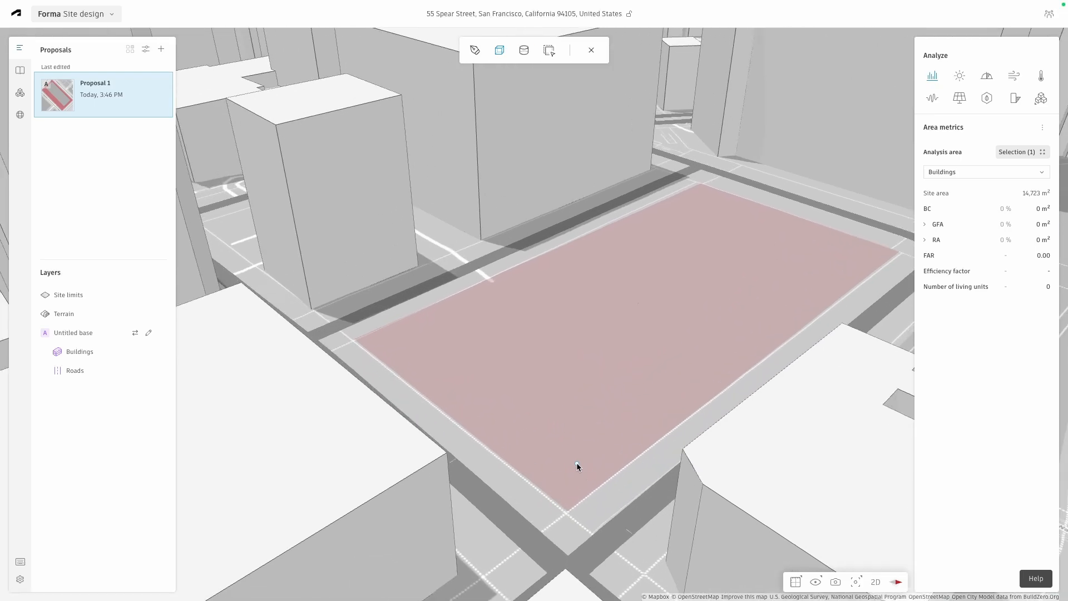
left_click(576, 463)
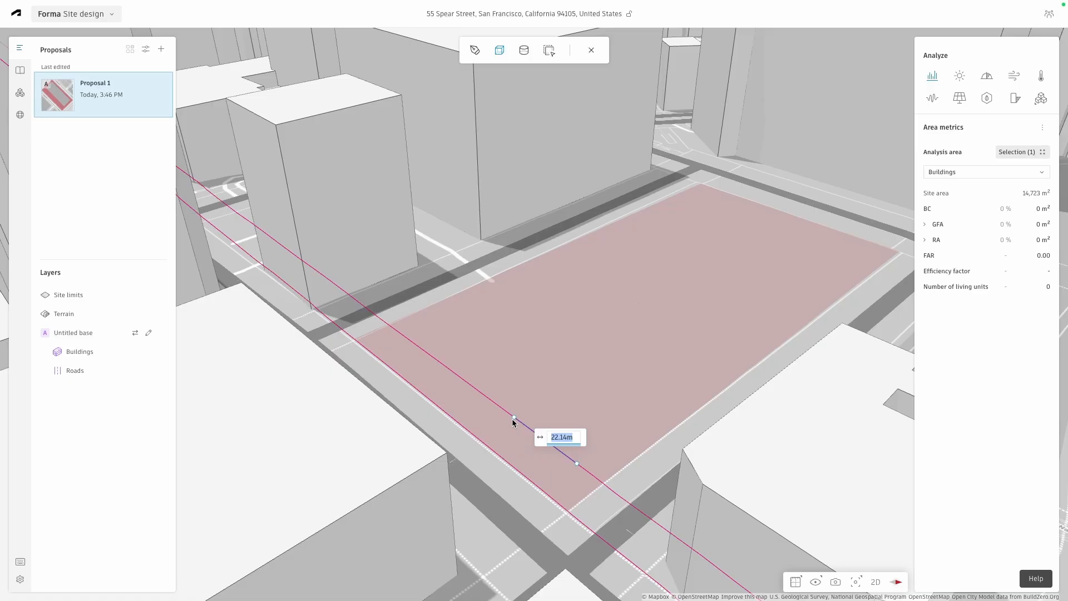
type("50")
key("Return")
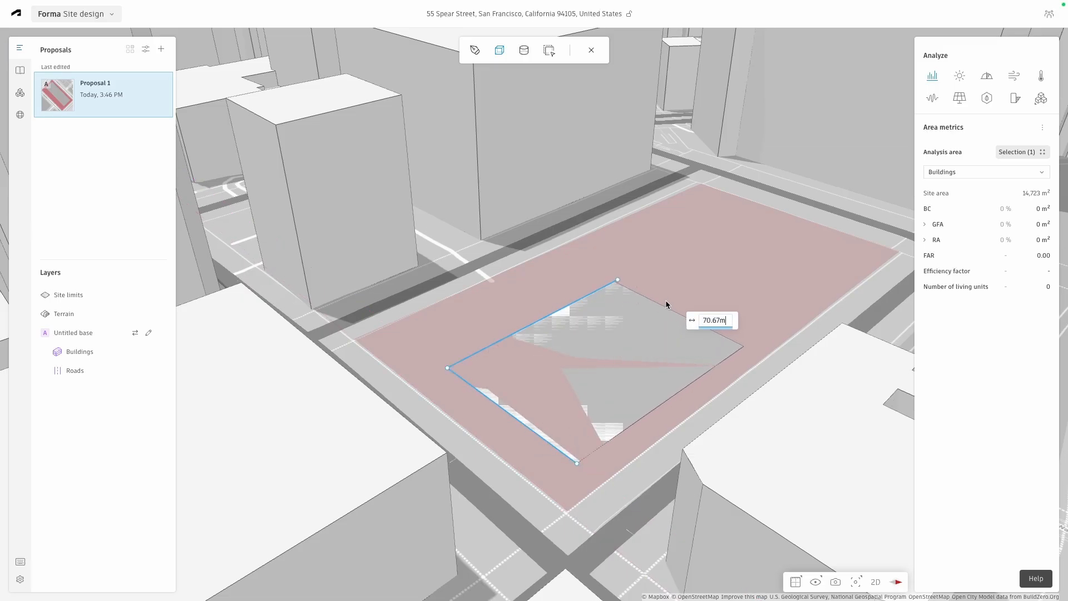
type("150")
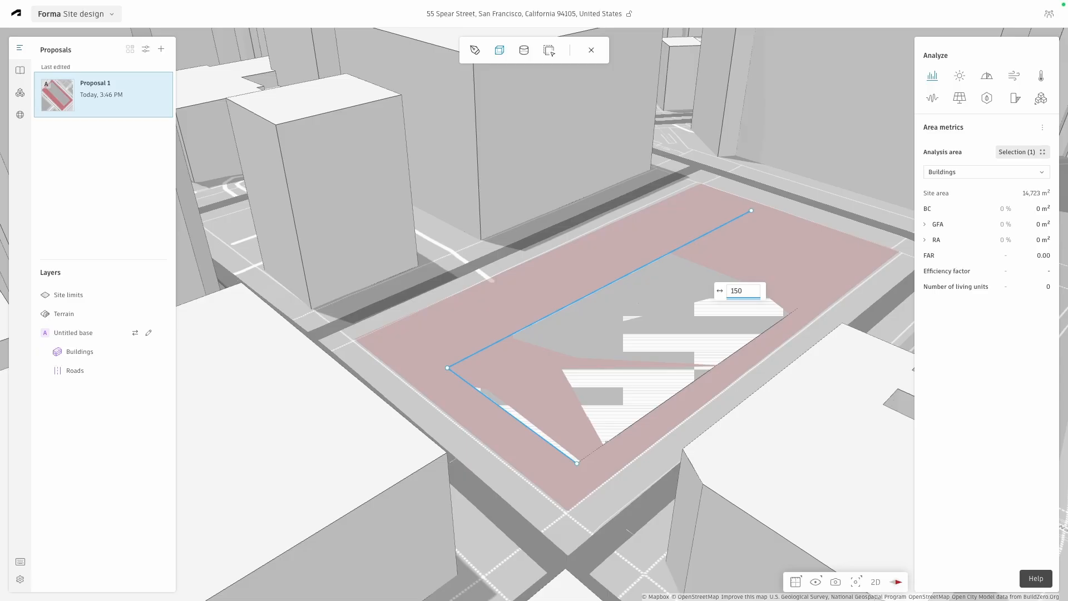
key("Return")
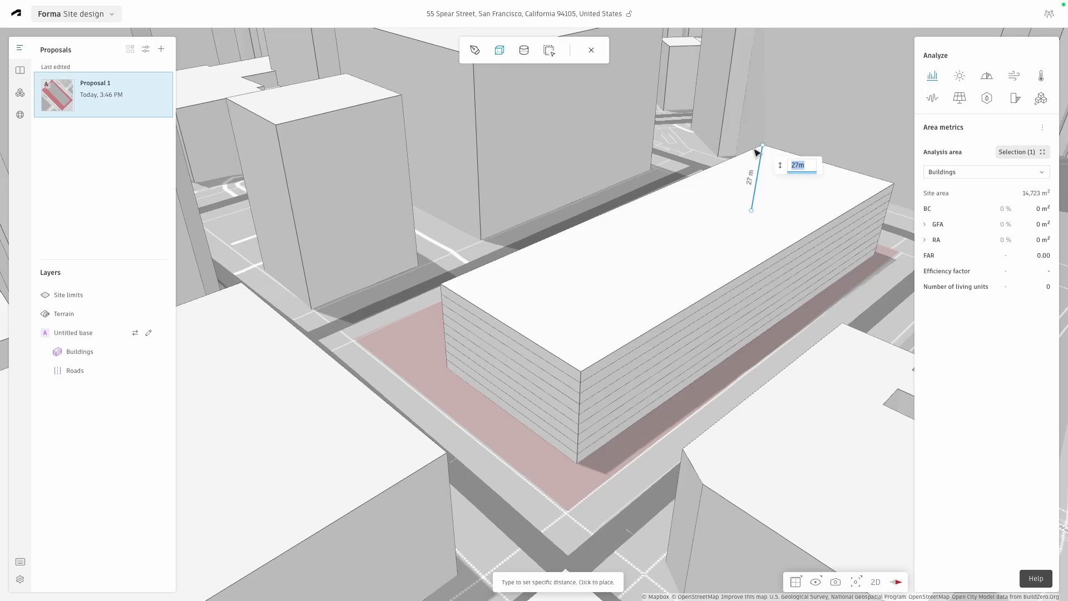
type("18")
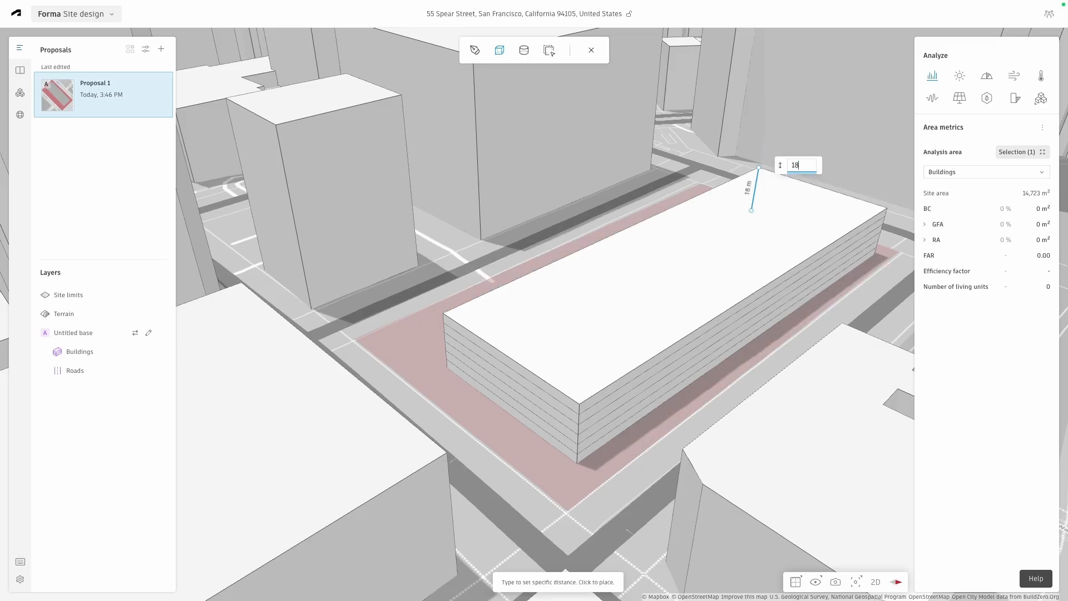
left_click(755, 150)
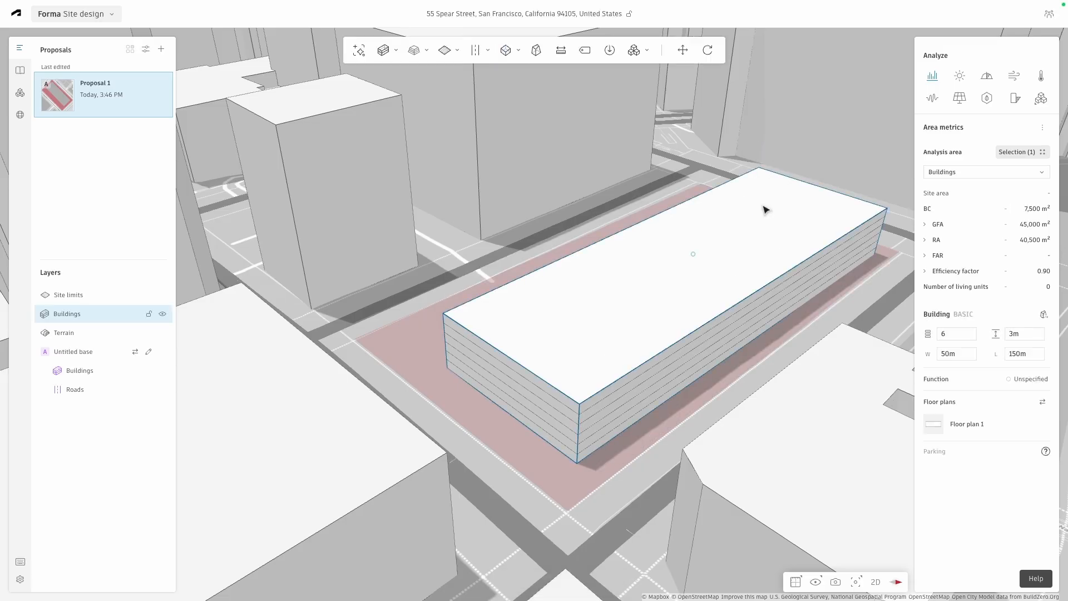
Step: Set the story height of the building's three lowest floors to 4 m
right_click_drag(763, 207, 625, 184)
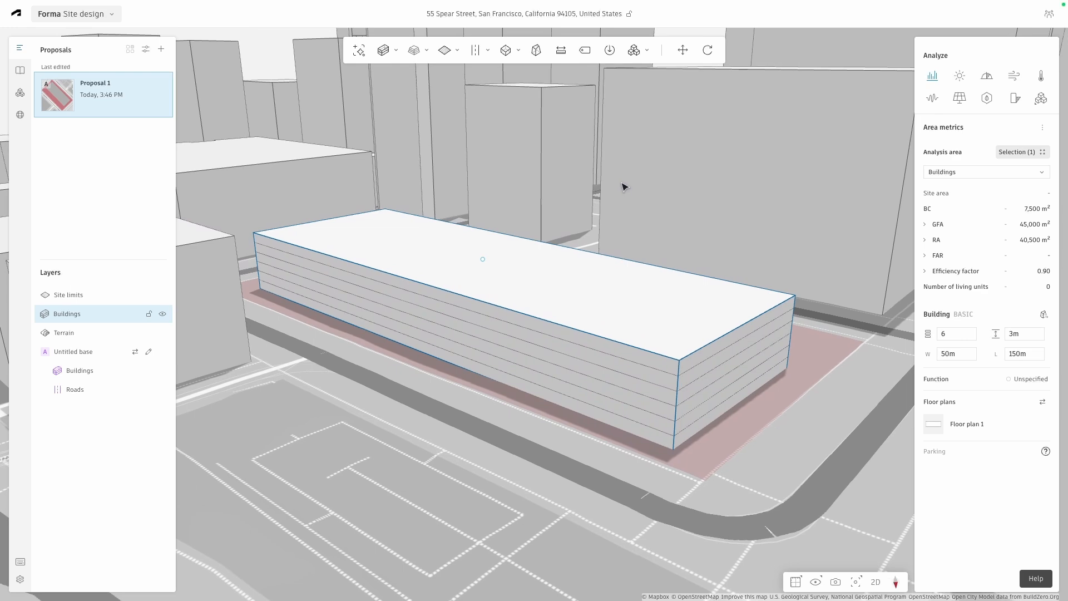
scroll(655, 417, "up", 2)
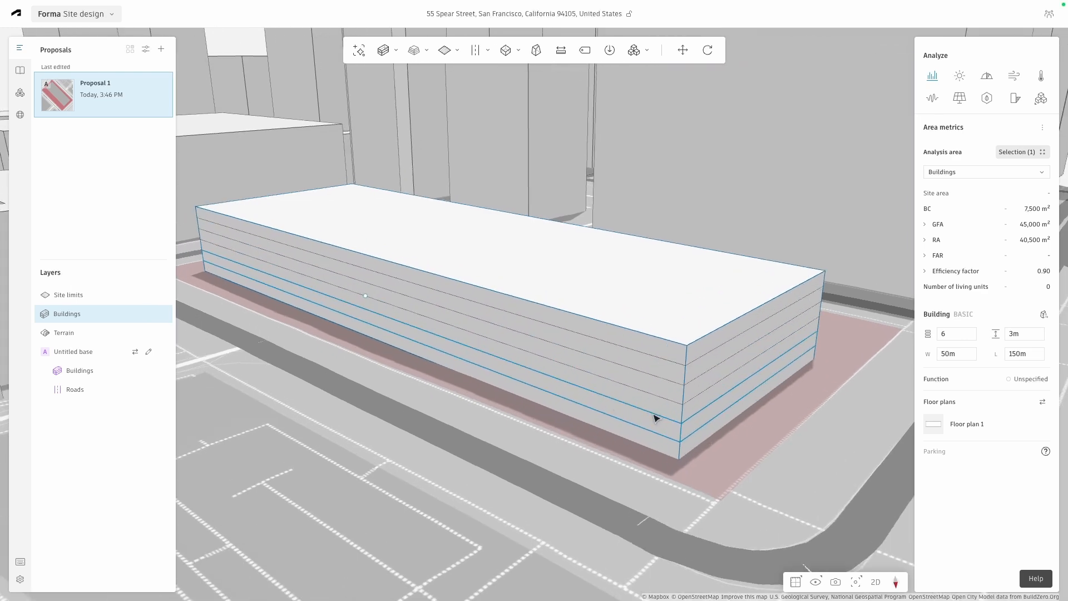
double_click(661, 449)
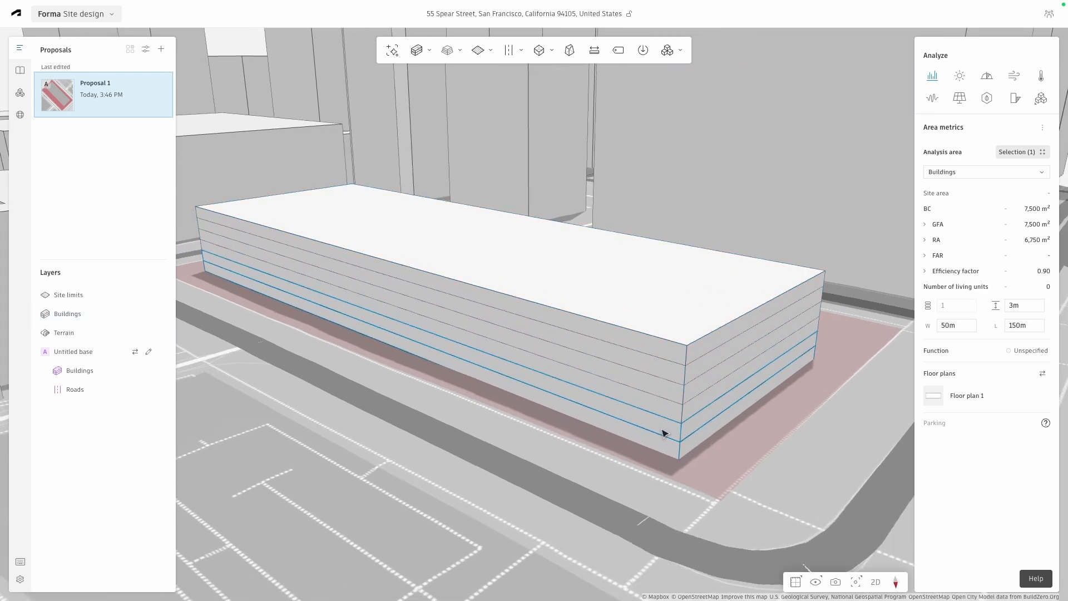
left_click(663, 430, "shift")
left_click(663, 414, "shift")
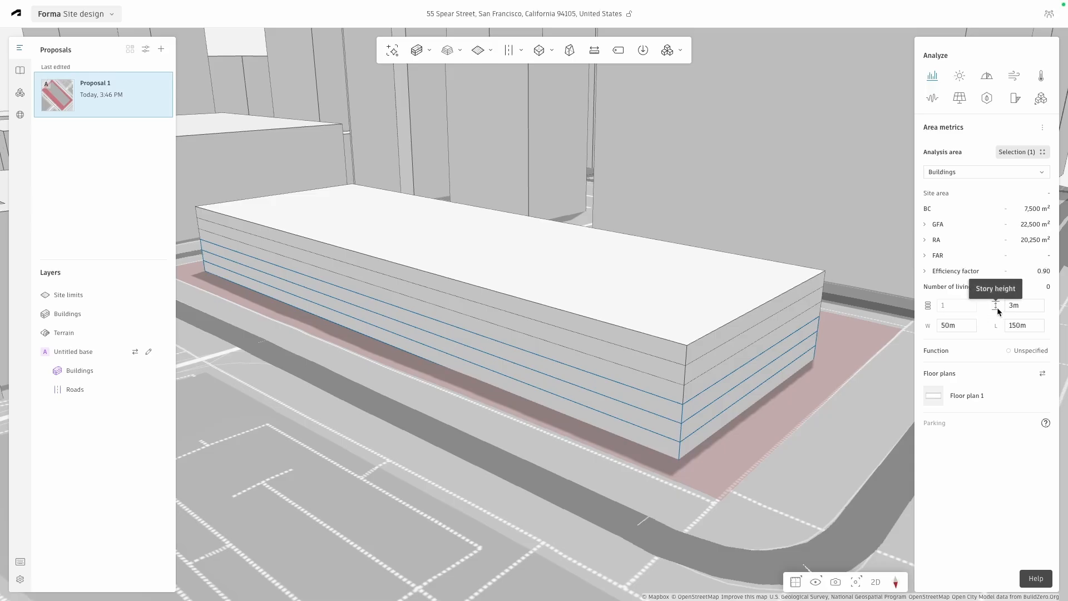
left_click(1032, 307)
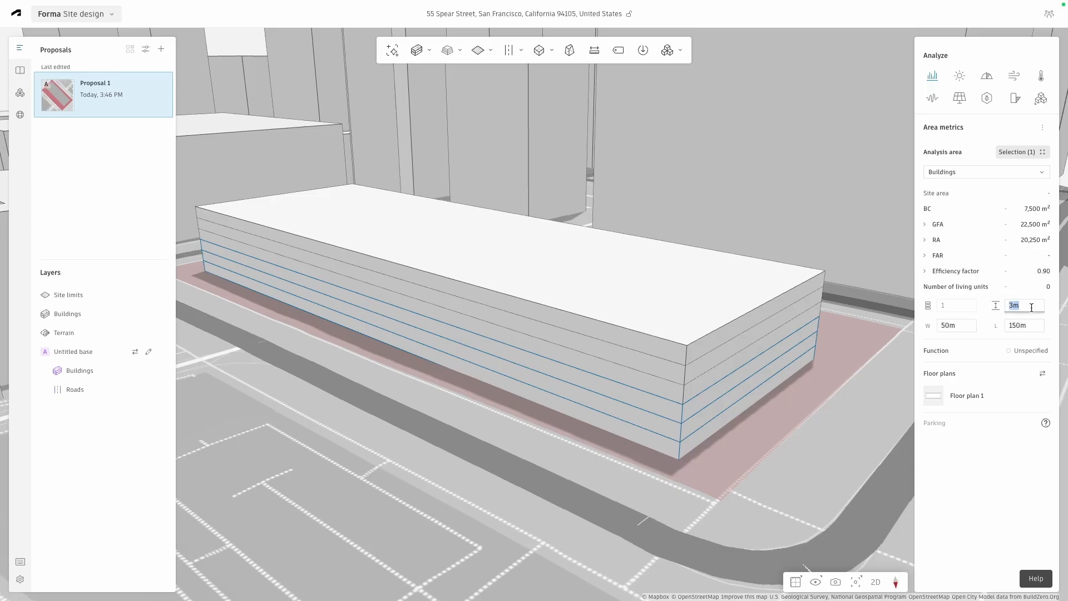
type("4")
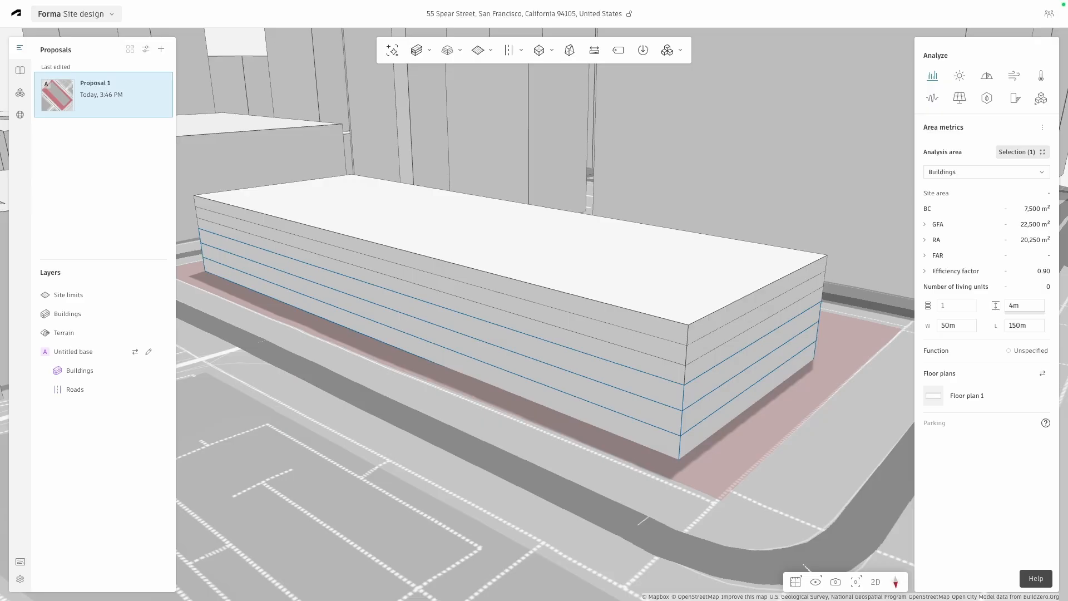
Step: Set the story height of the building's three upper floors to 5 m
left_click(677, 373)
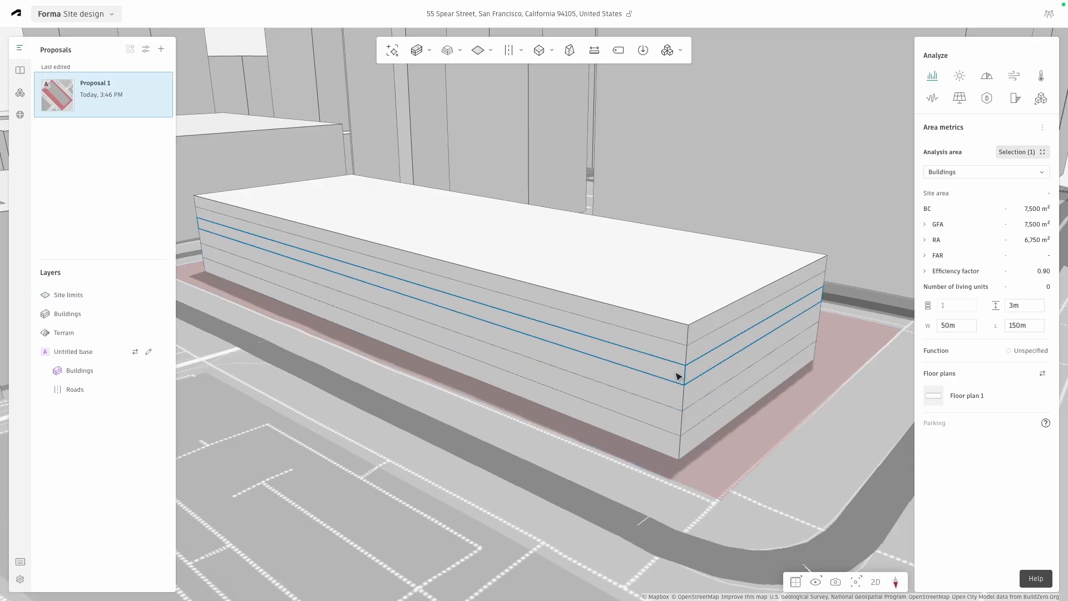
left_click(672, 338, "shift")
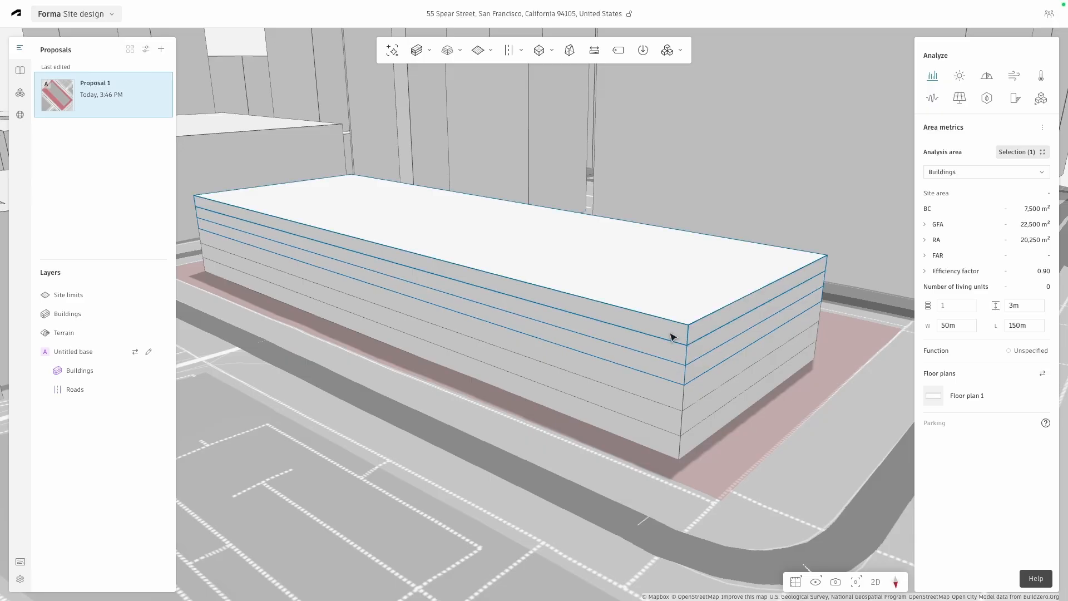
double_click(1034, 302)
type("5")
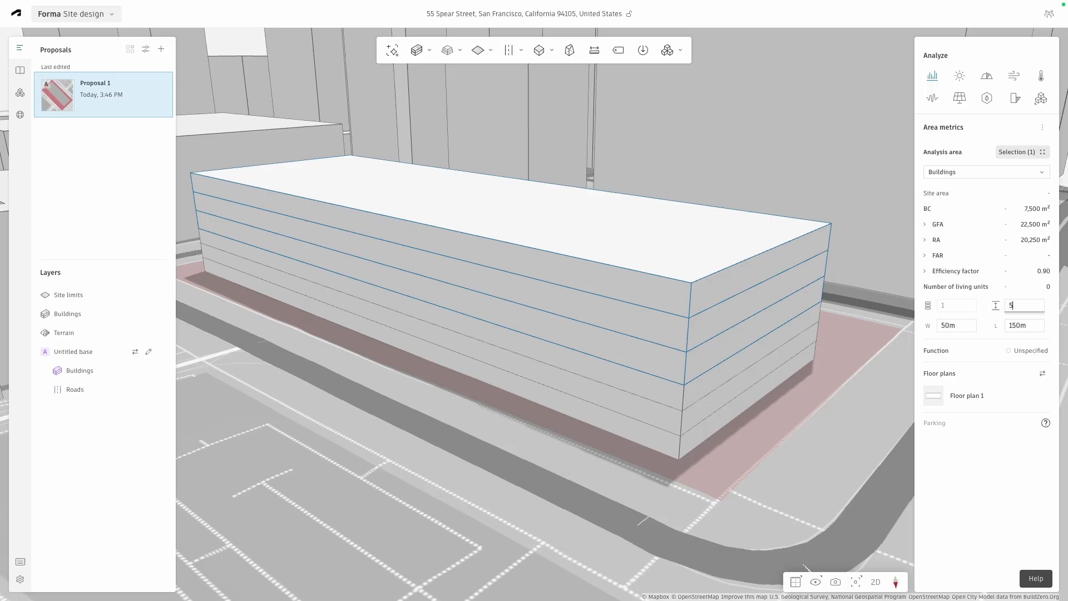
Step: Set back each of the three upper floors by 50 m at one short end of the building
left_click(749, 271)
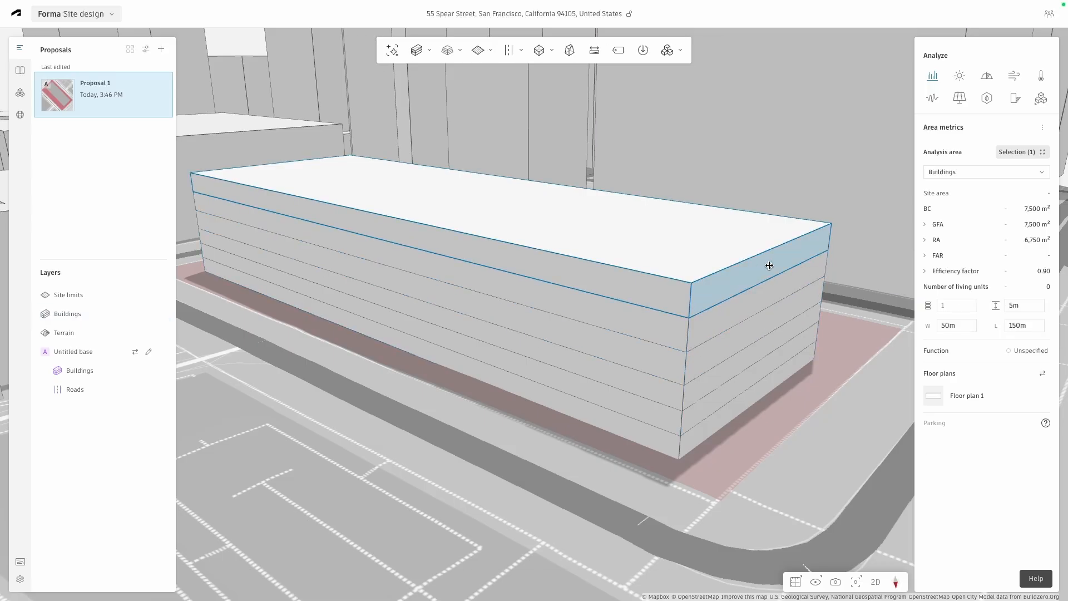
left_click_drag(770, 265, 713, 263)
type("50")
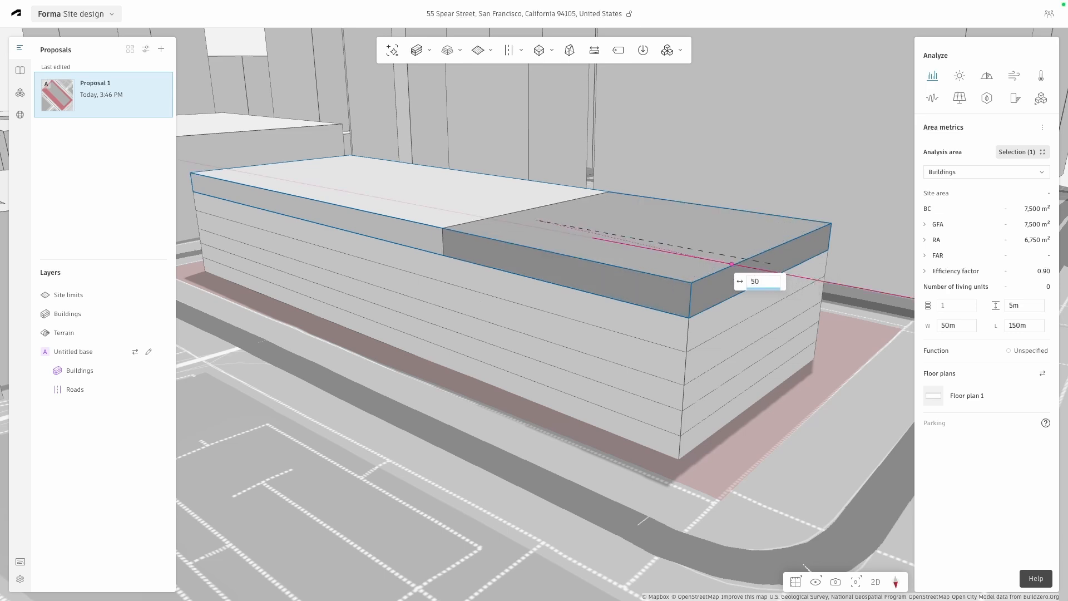
key("Return")
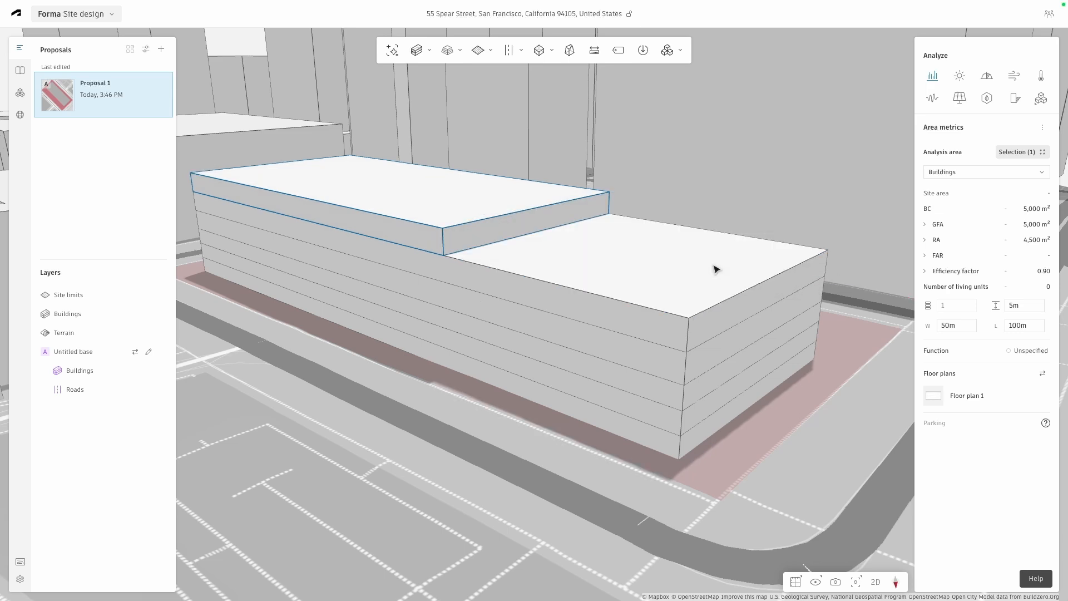
left_click(718, 316)
left_click_drag(766, 295, 720, 317)
type("50")
key("Return")
left_click(730, 338)
type("50")
key("Return")
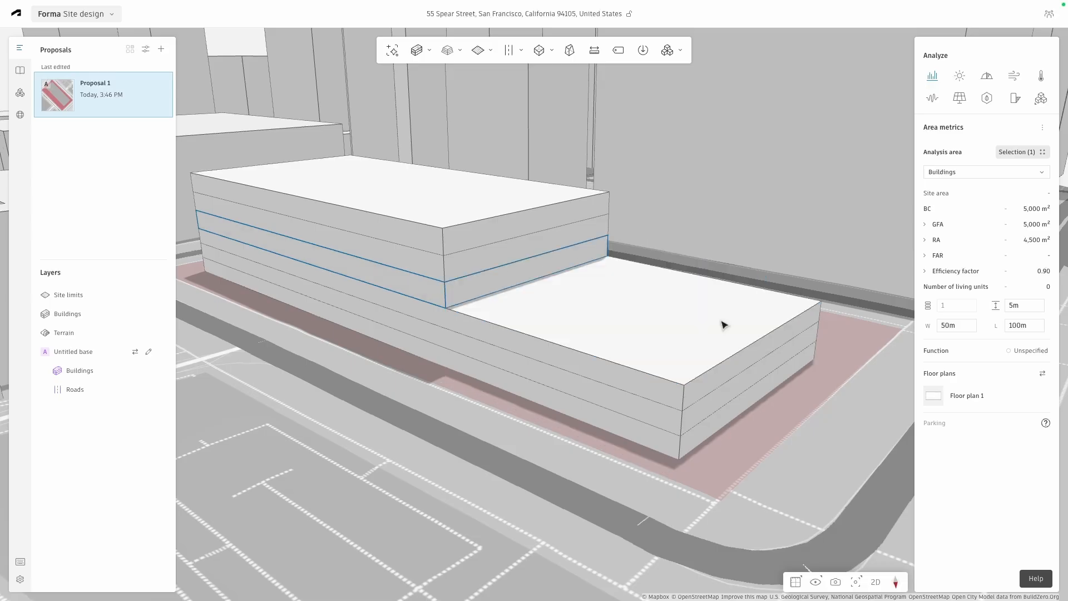
Step: Set back each of the three upper floors by 50 m at the opposite short end, leaving a central block
right_click_drag(405, 202, 314, 476)
middle_click_drag(313, 477, 331, 462)
left_click_drag(326, 397, 365, 388)
type("50")
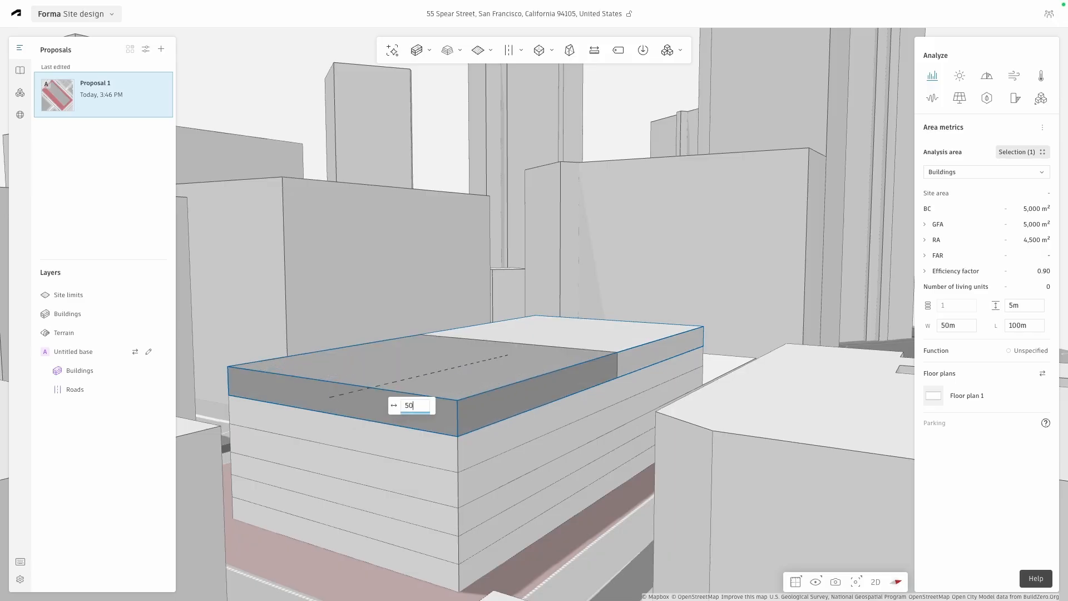
key("Return")
left_click(365, 437)
left_click_drag(329, 430, 383, 419)
type("50")
key("Return")
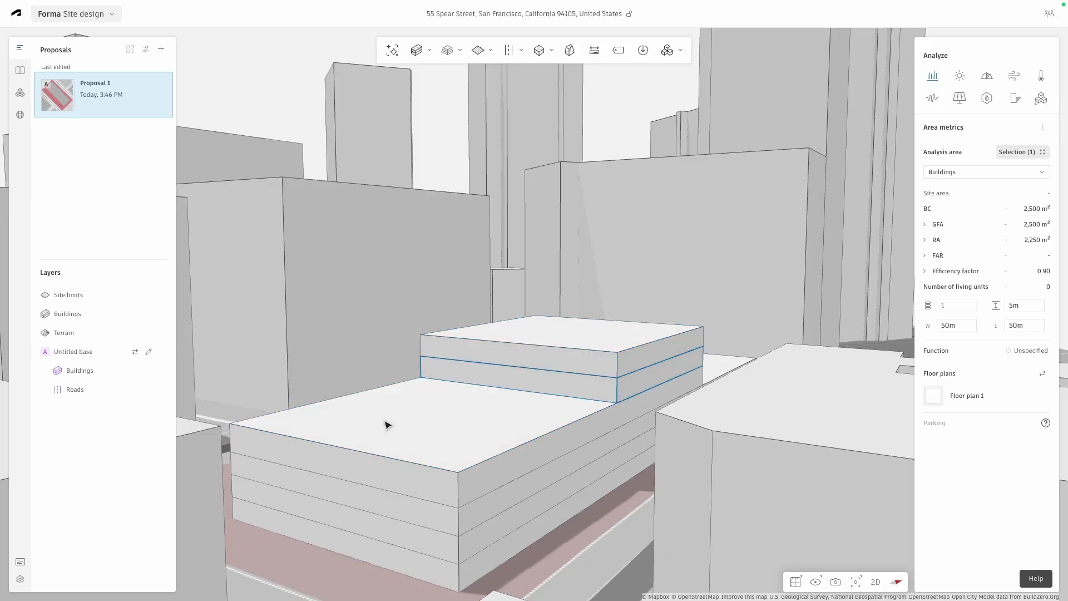
left_click(334, 464)
left_click_drag(330, 464, 374, 443)
type("50")
key("Return")
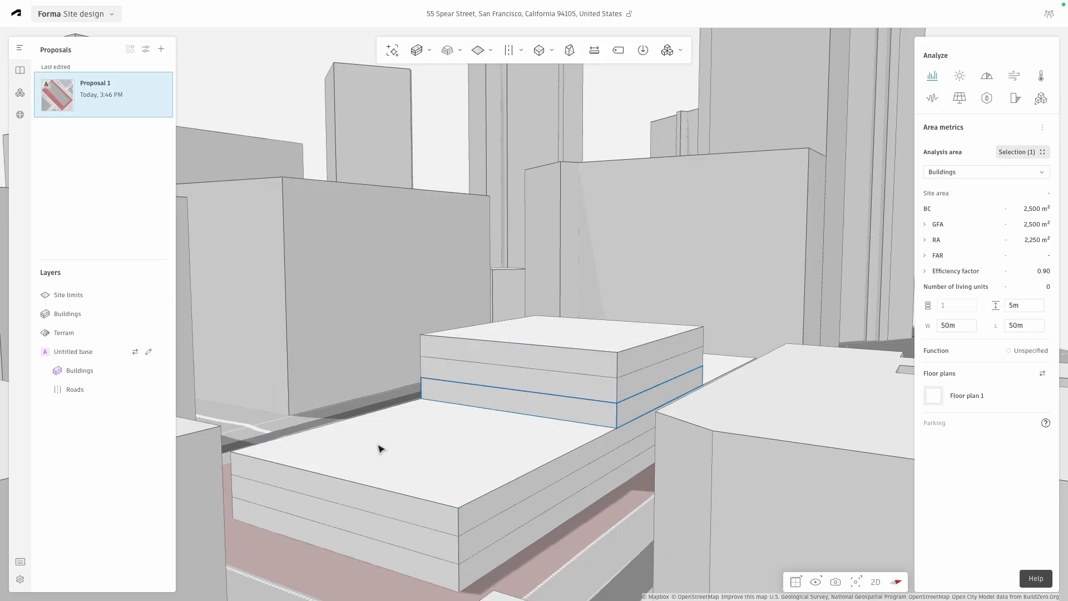
Step: Draw a 50 m by 50 m basic building 99 m tall on the lower roof at one end, beside the central block
mouse_move(425, 58)
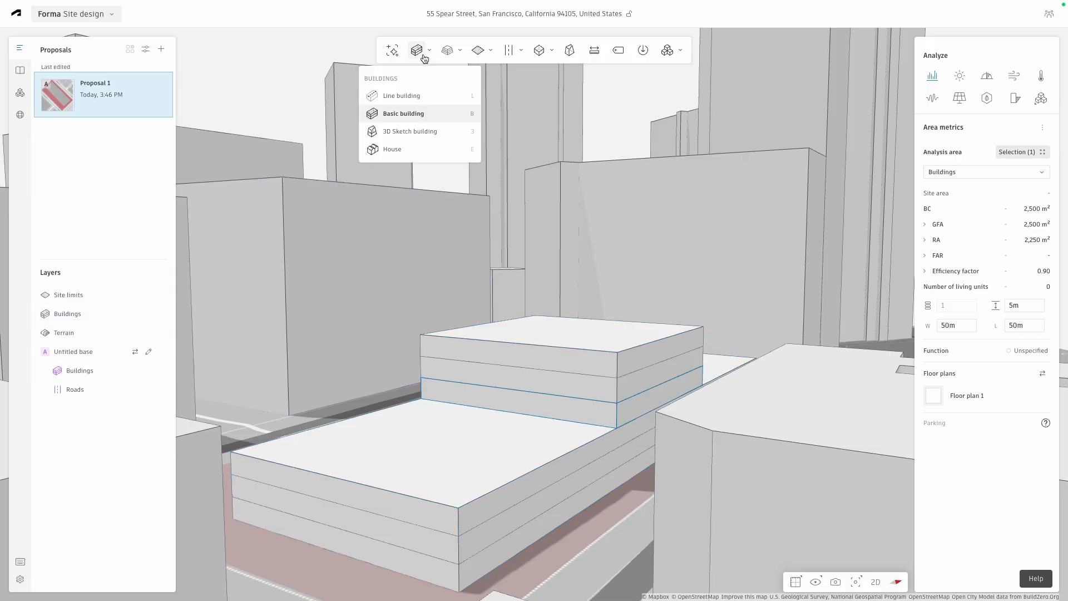
left_click(444, 113)
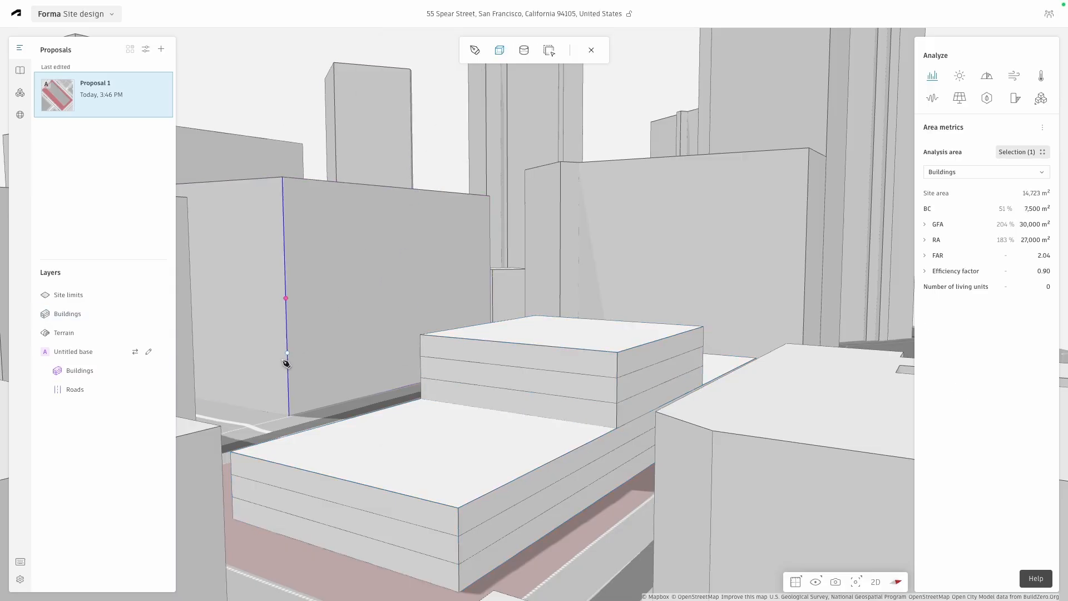
left_click(231, 452)
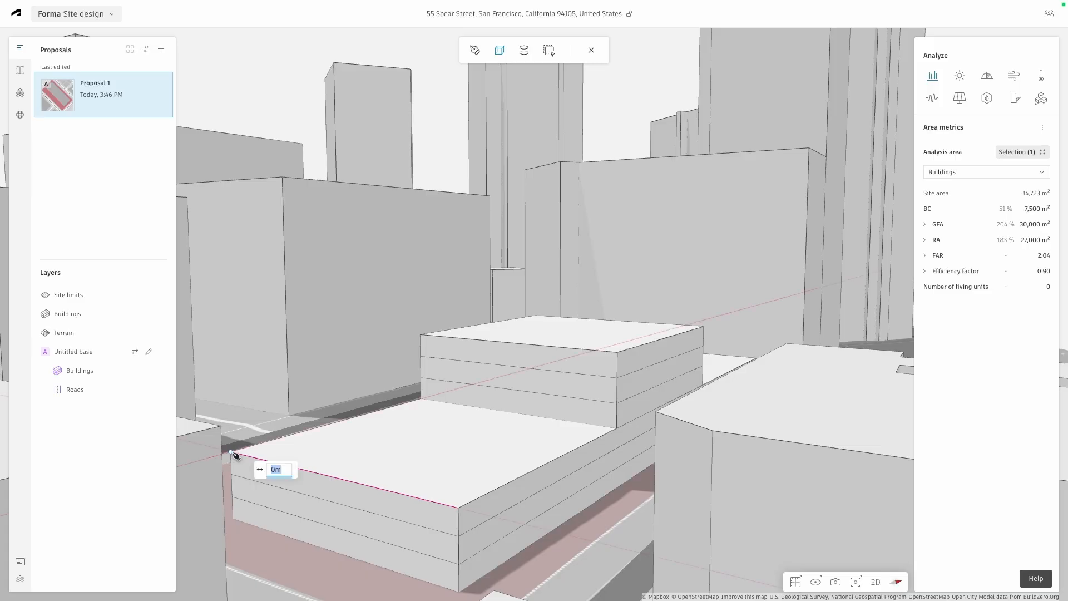
left_click(422, 400)
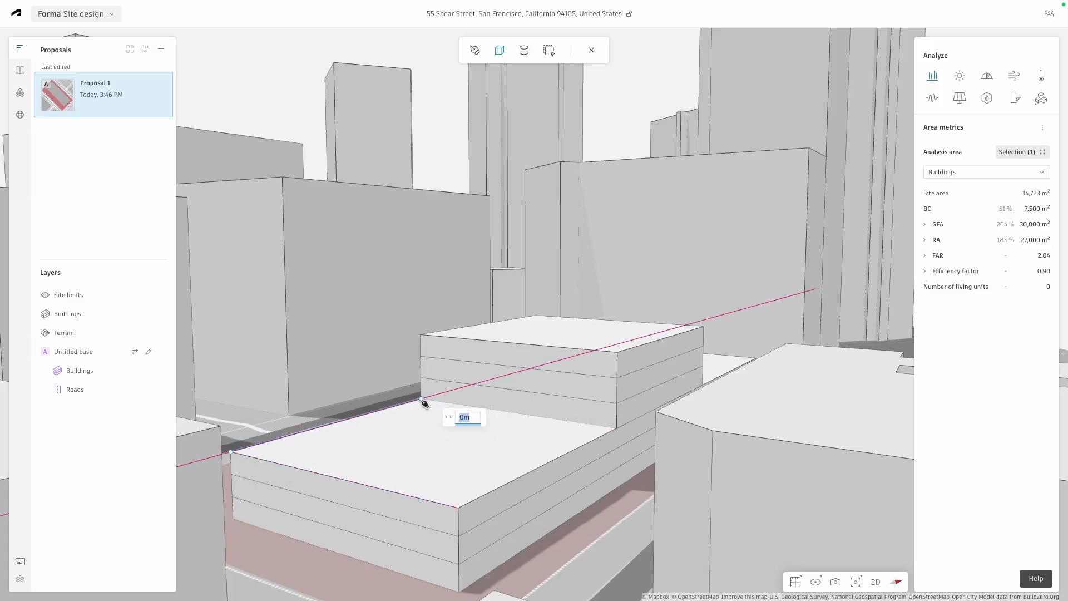
left_click(617, 430)
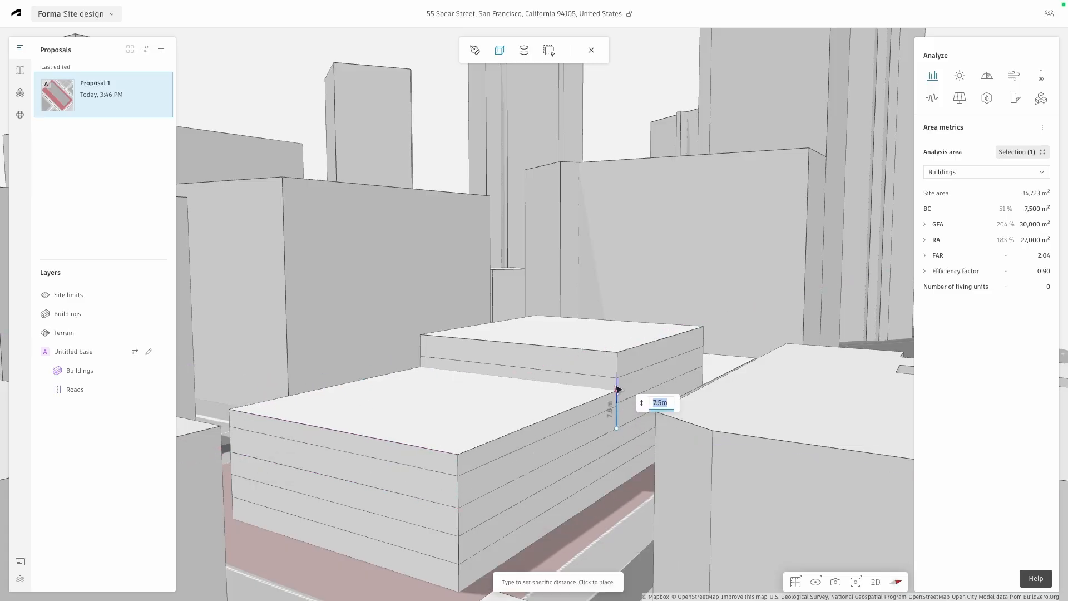
type("99")
left_click(620, 355)
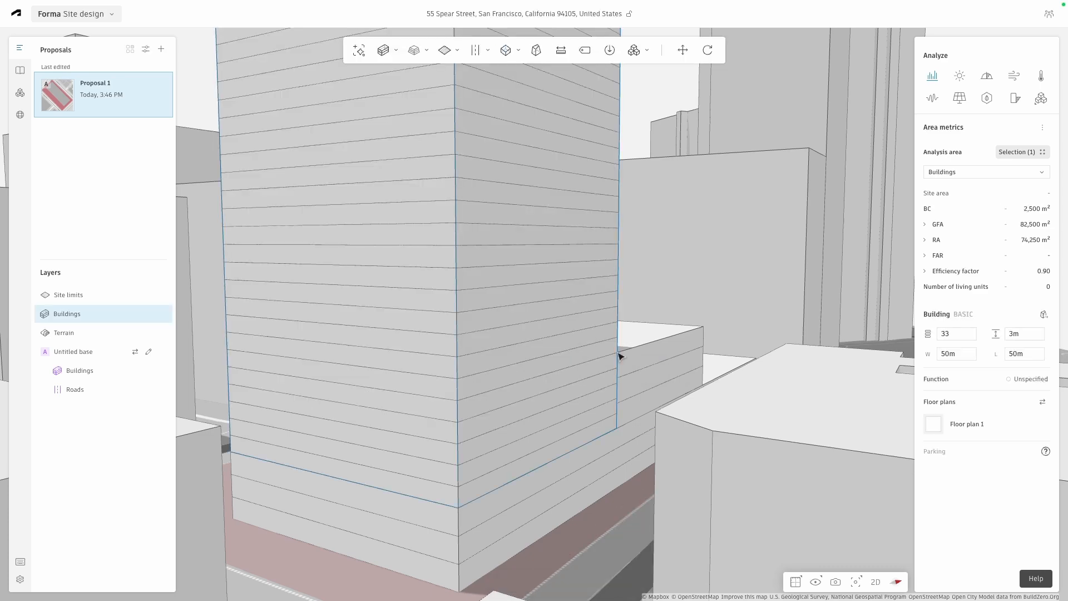
Step: Draw a second 50 m by 50 m basic building 99 m tall on the lower roof at the opposite end
right_click_drag(641, 329, 485, 352)
key("b")
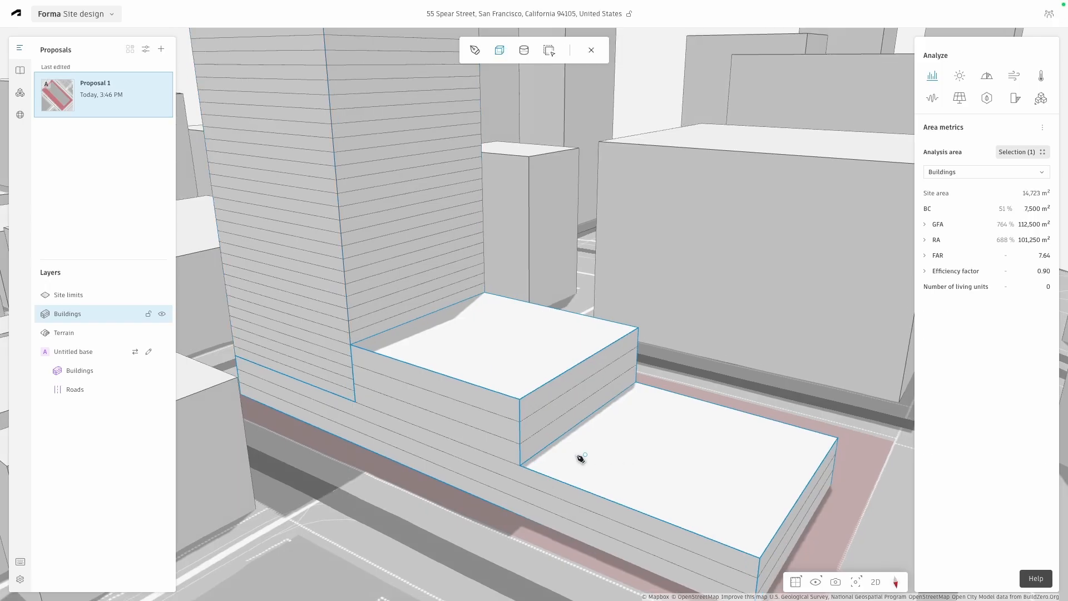
left_click(520, 466)
left_click(636, 384)
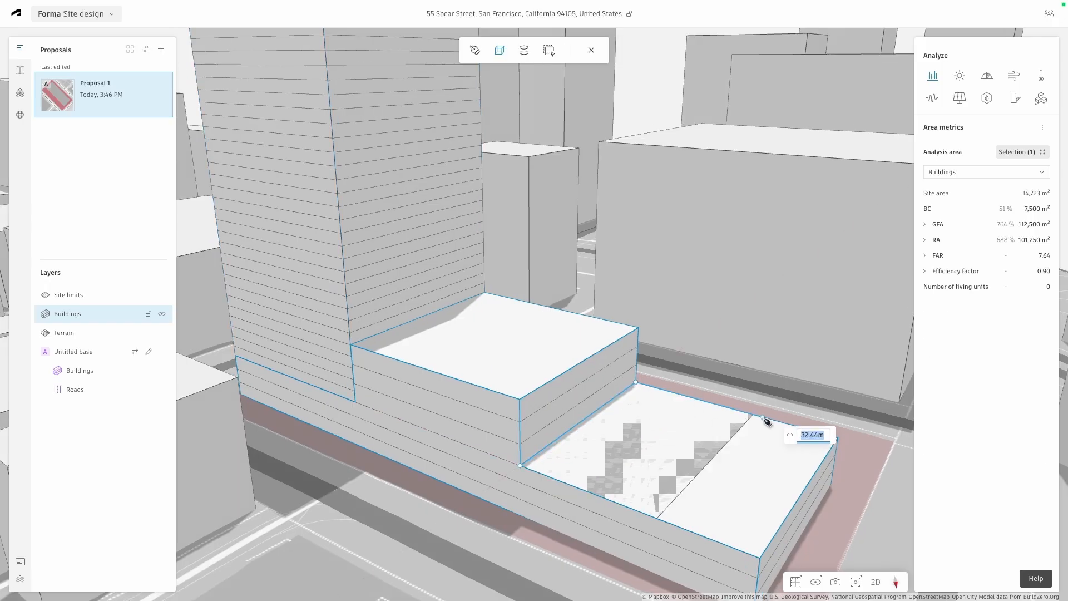
left_click(838, 436)
type("99")
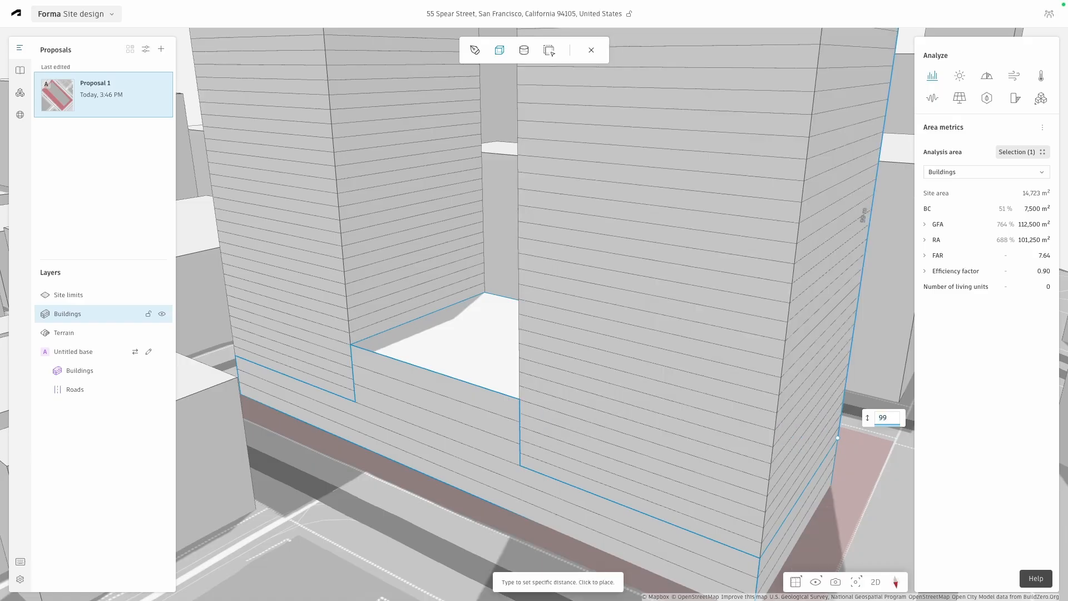
key("Return")
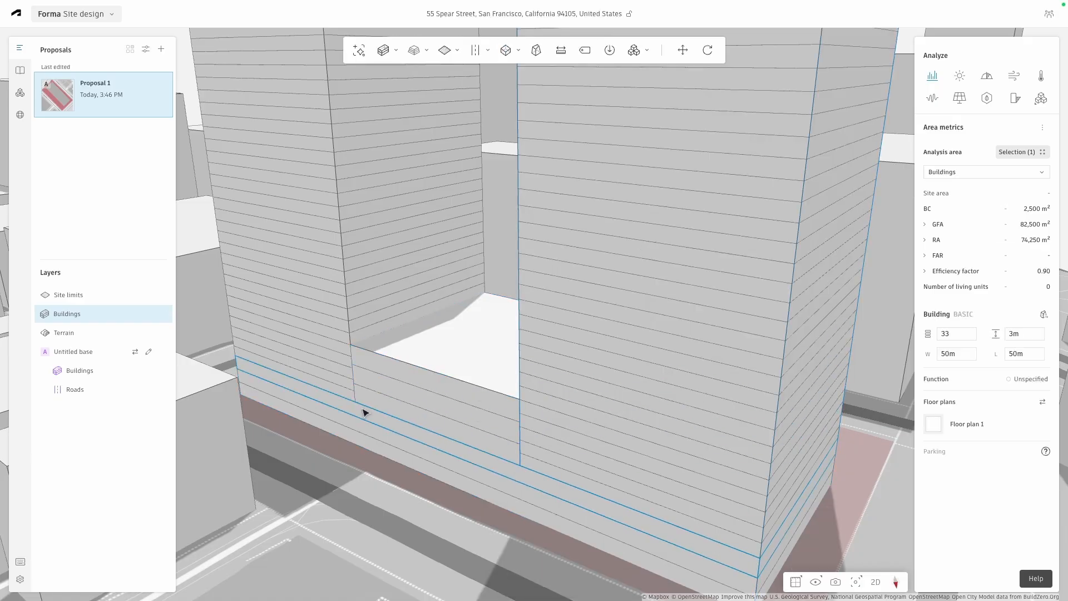
Step: Set the story height of the three lowest floors of both towers to 5 m
left_click(351, 401)
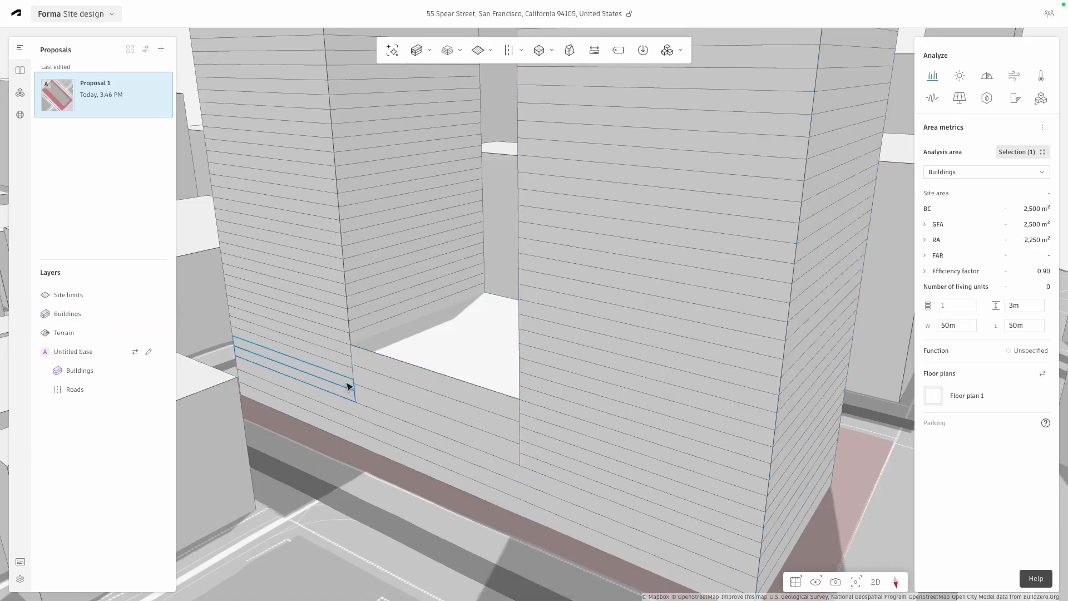
left_click(531, 463, "shift")
left_click(534, 448, "shift")
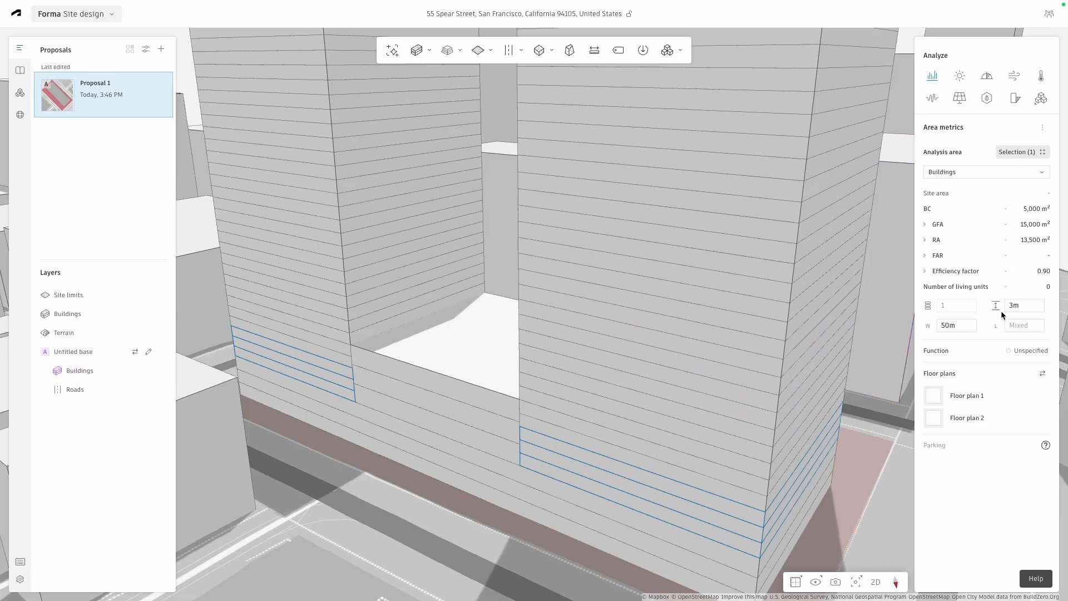
left_click(1027, 305)
type("5")
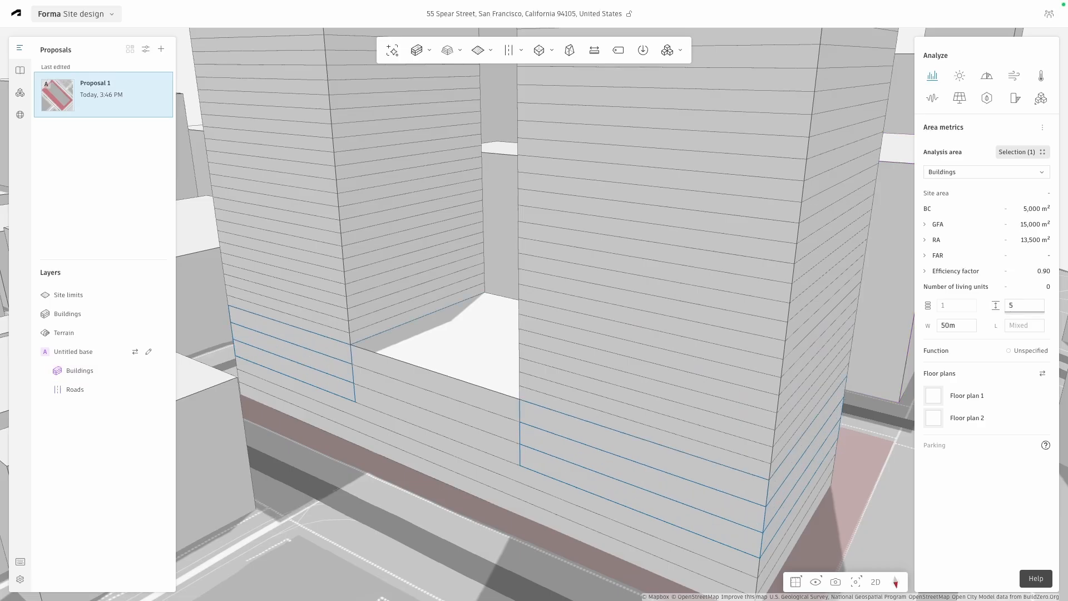
key("Return")
Step: Assign the Residential function to the first tower
scroll(479, 331, "down", 5)
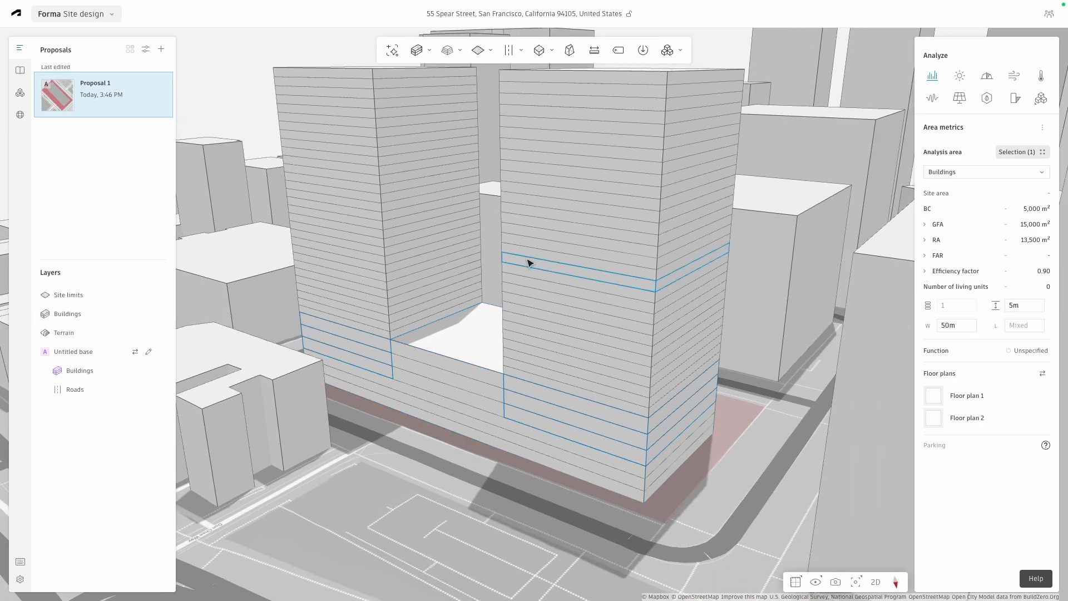
middle_click_drag(522, 319, 518, 333)
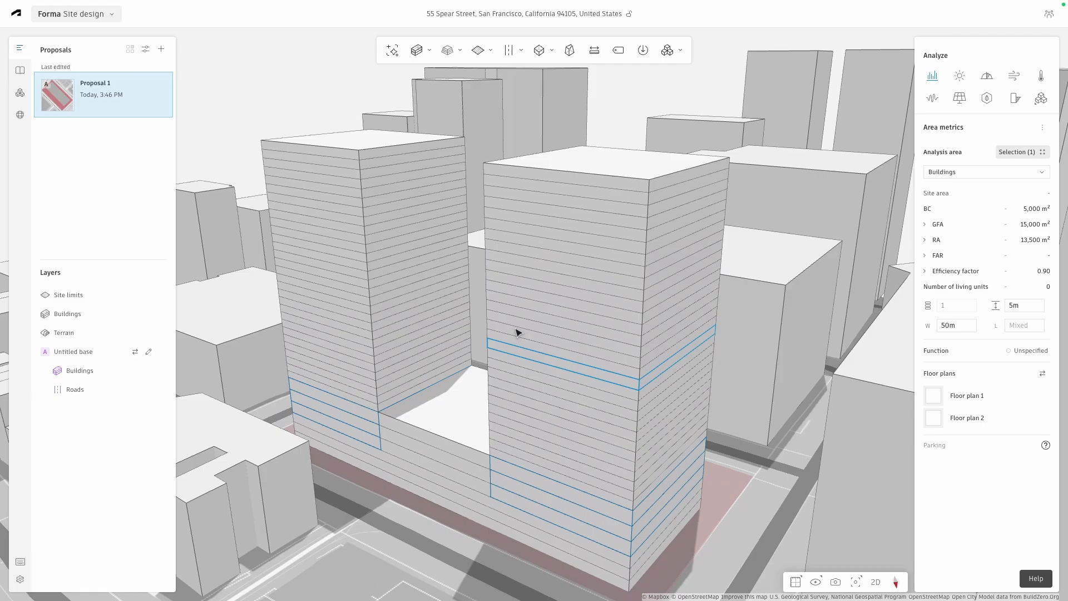
left_click(363, 148)
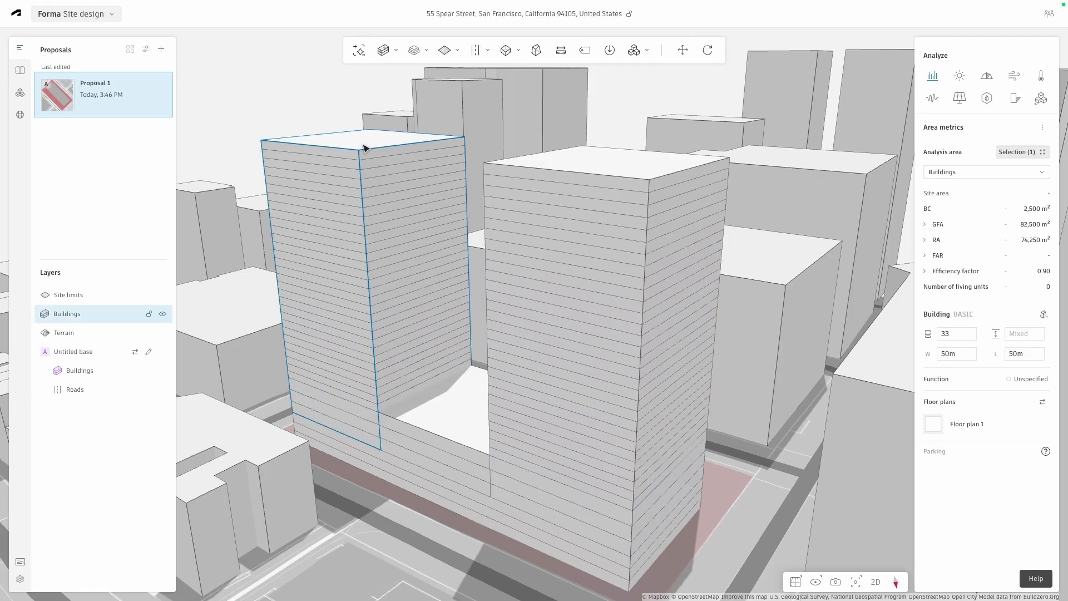
left_click(1031, 379)
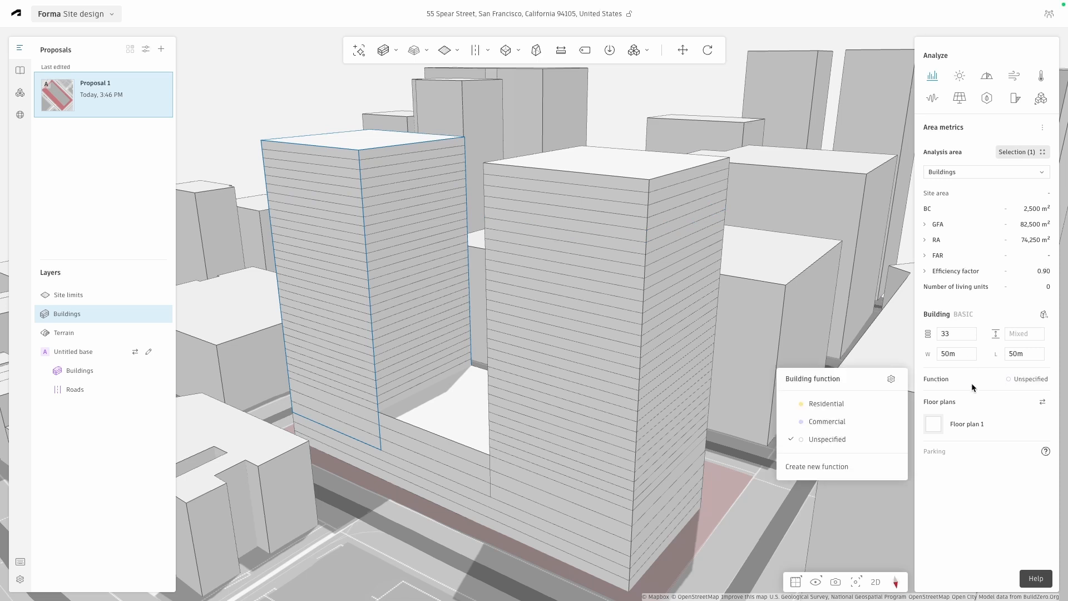
left_click(874, 406)
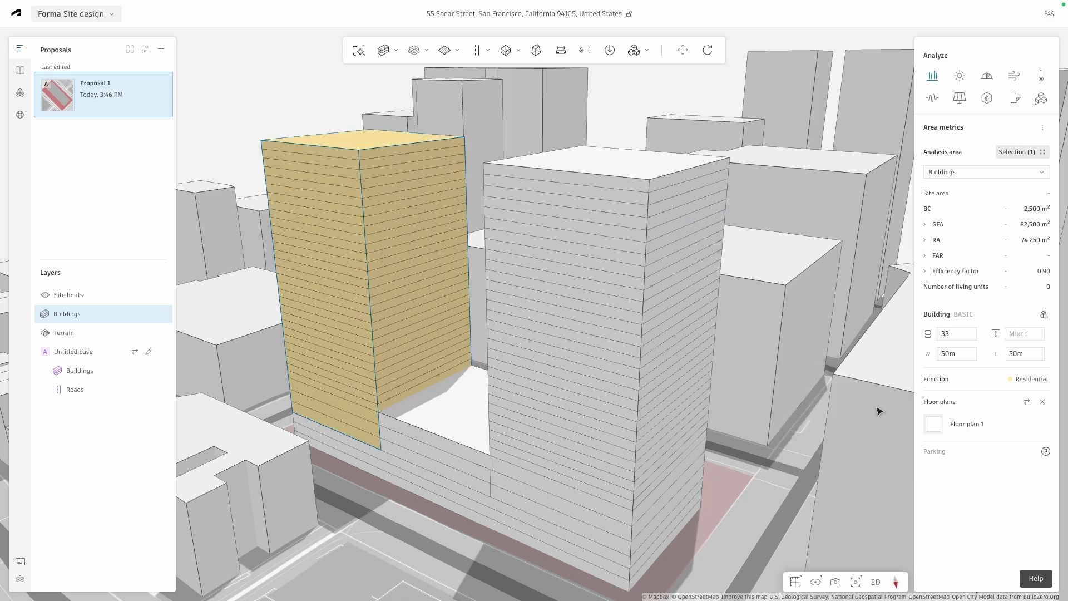
Step: Assign the Commercial function to the entire stepped base building beneath the towers
left_click(465, 429)
left_click(1021, 379)
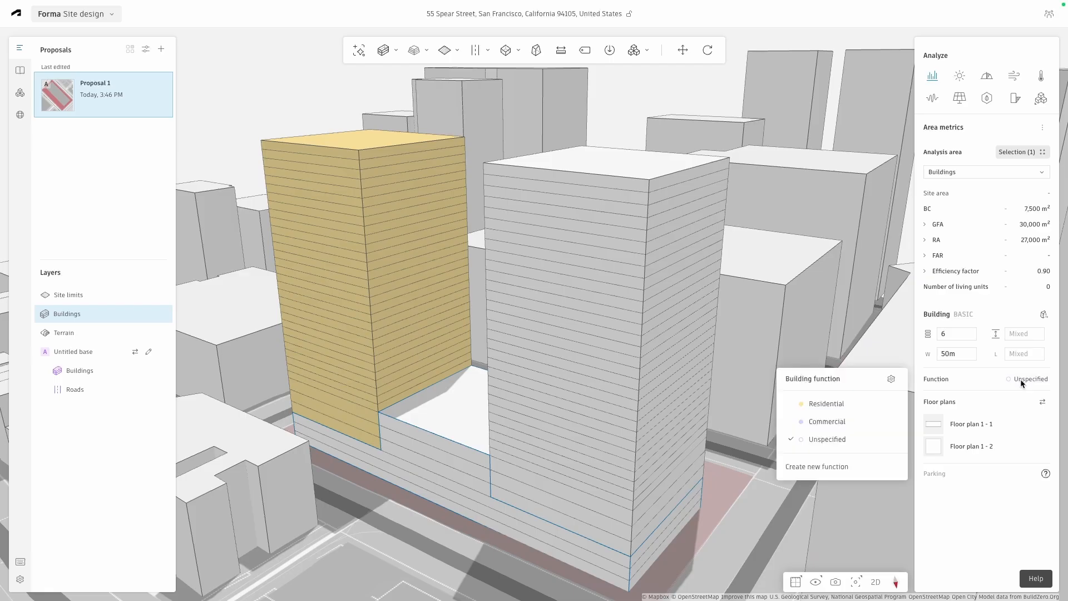
left_click(878, 424)
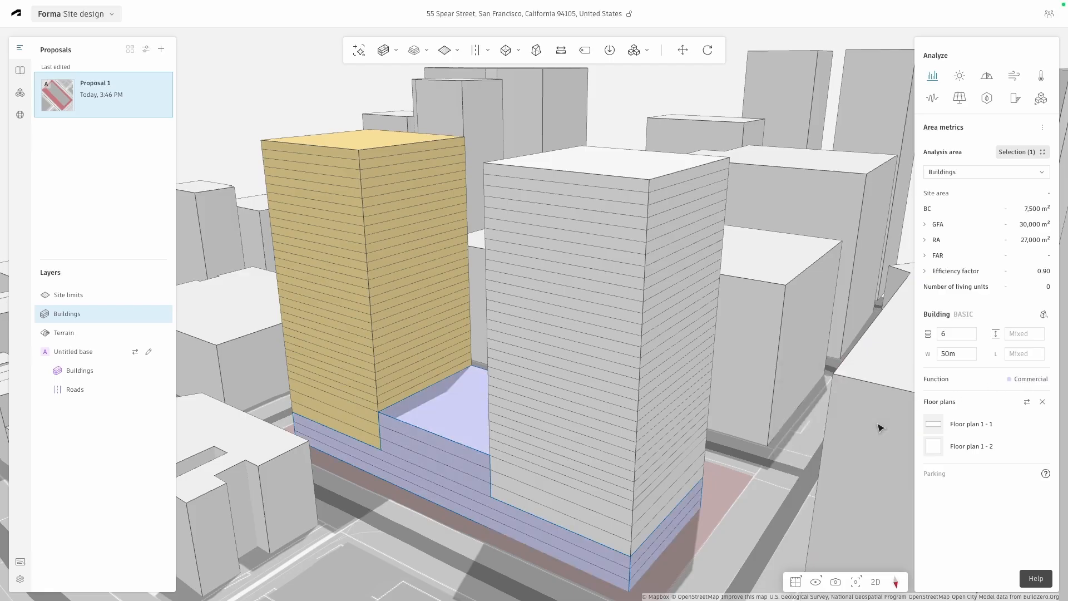
Step: With the second tower selected, create a new building function named Hotel and color it red
left_click(646, 165)
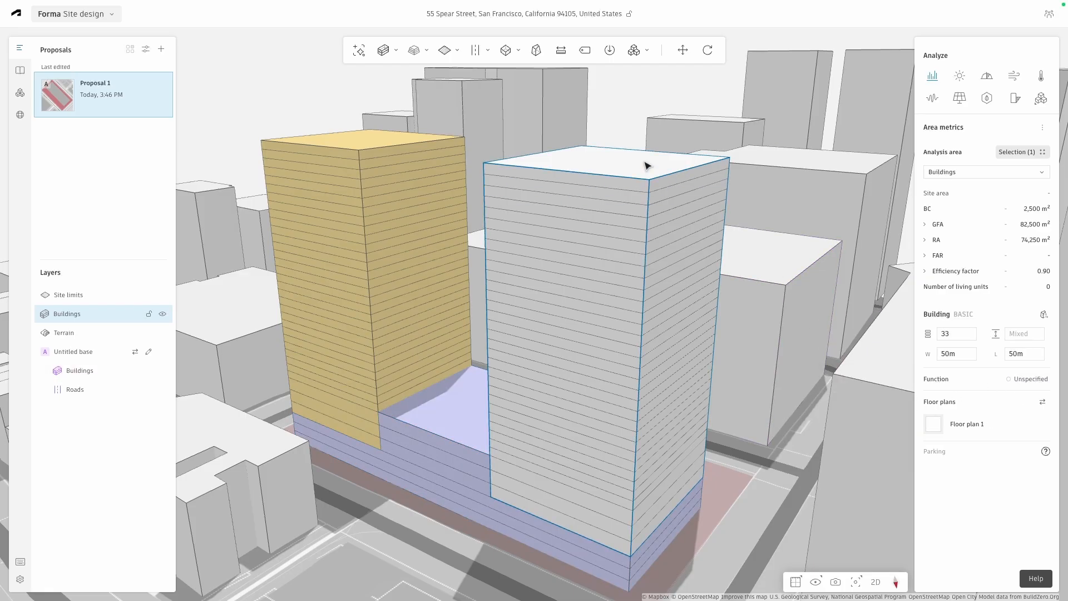
left_click(1018, 379)
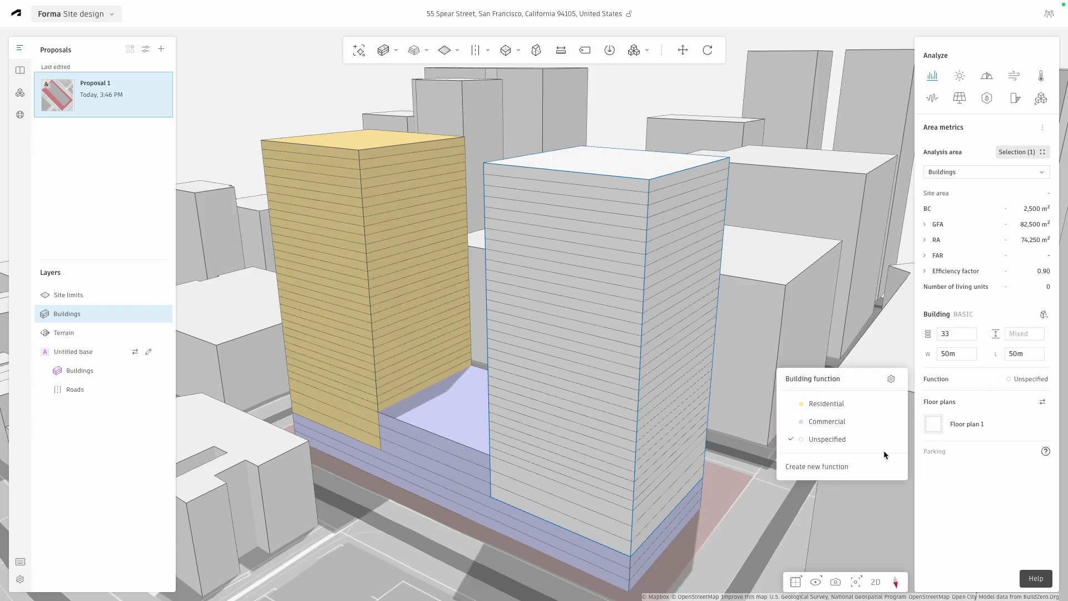
left_click(877, 471)
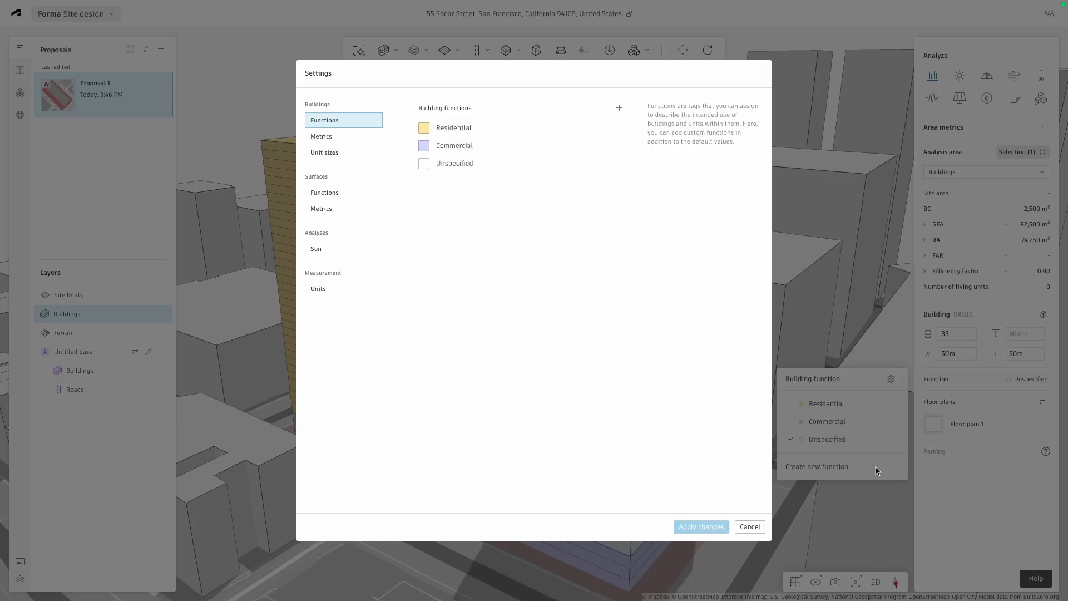
left_click(621, 108)
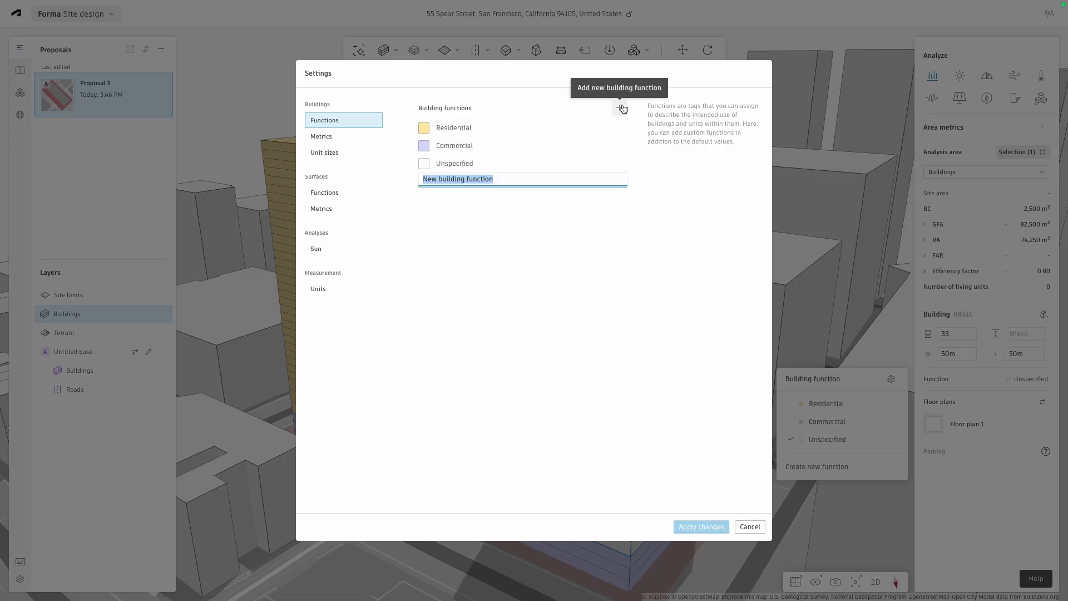
type("Hotel")
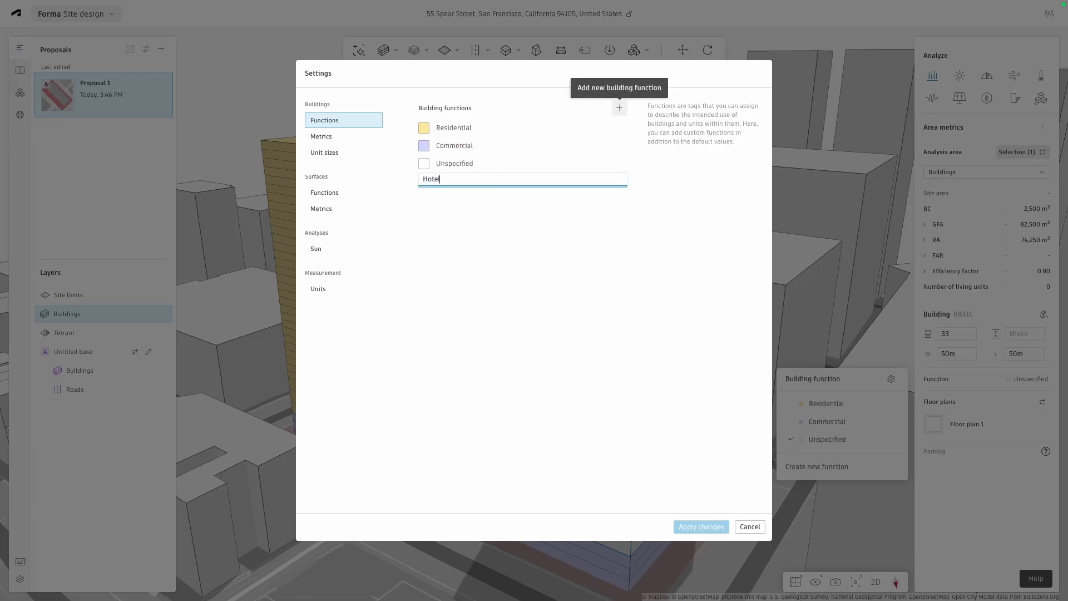
key("Return")
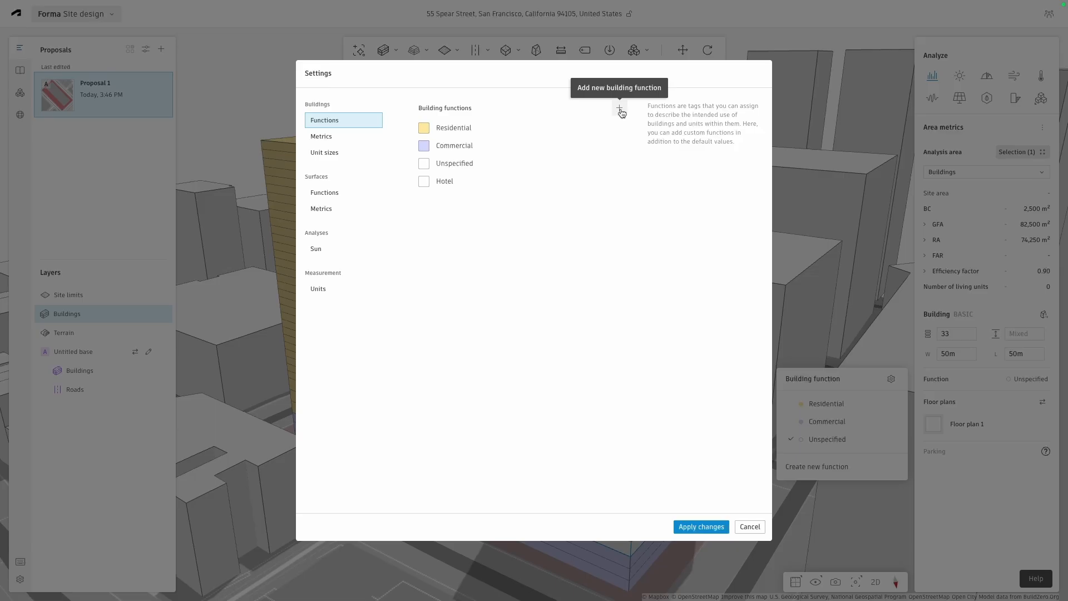
left_click(423, 180)
left_click(434, 203)
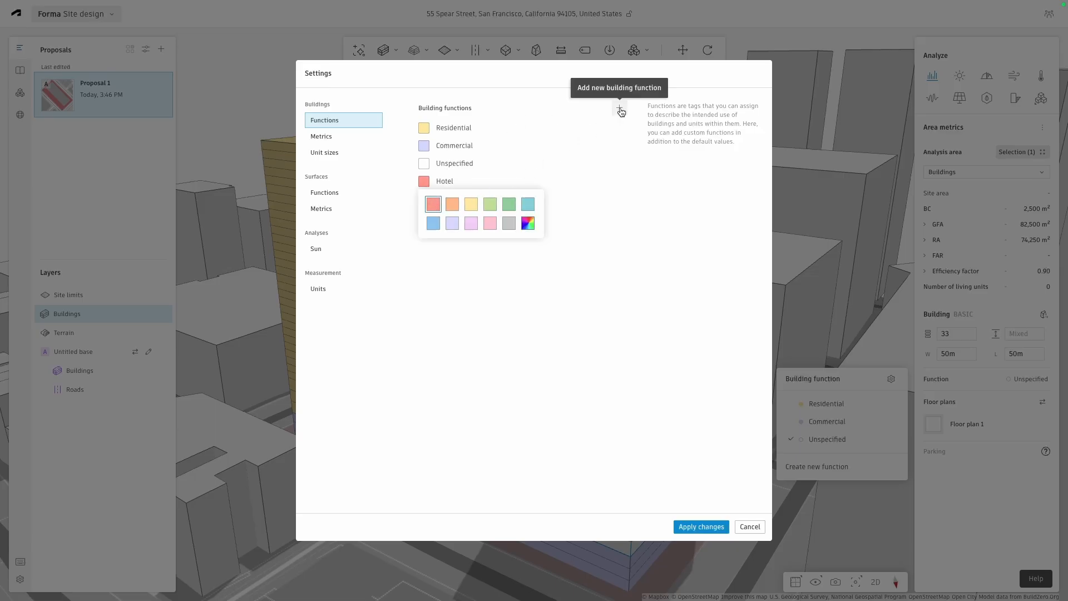
Step: Add another building function named Parking and color it grey
left_click(620, 109)
type("Parkin")
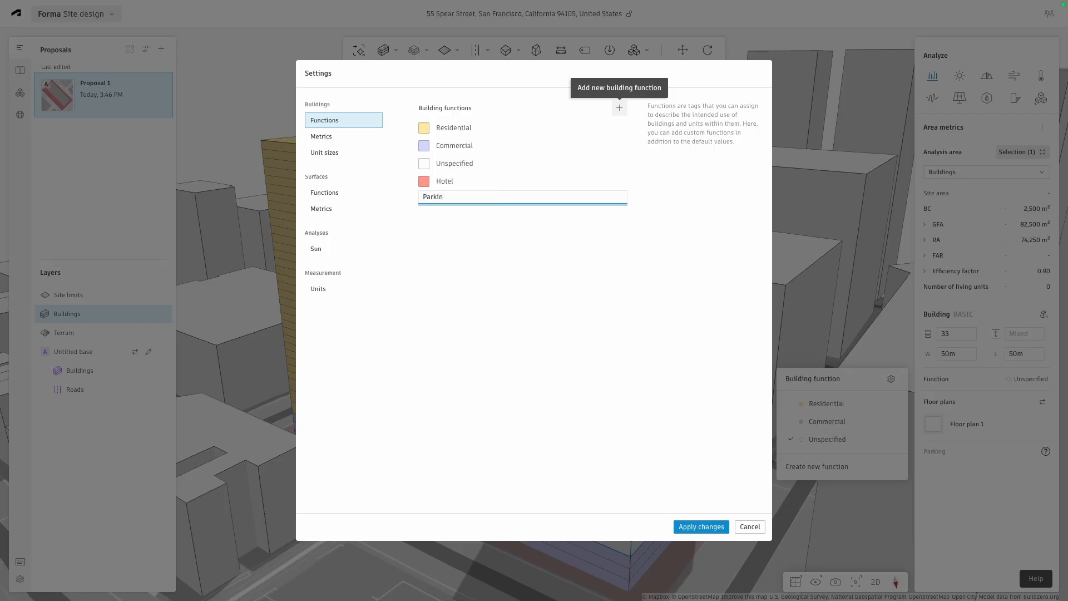
type("g")
key("Return")
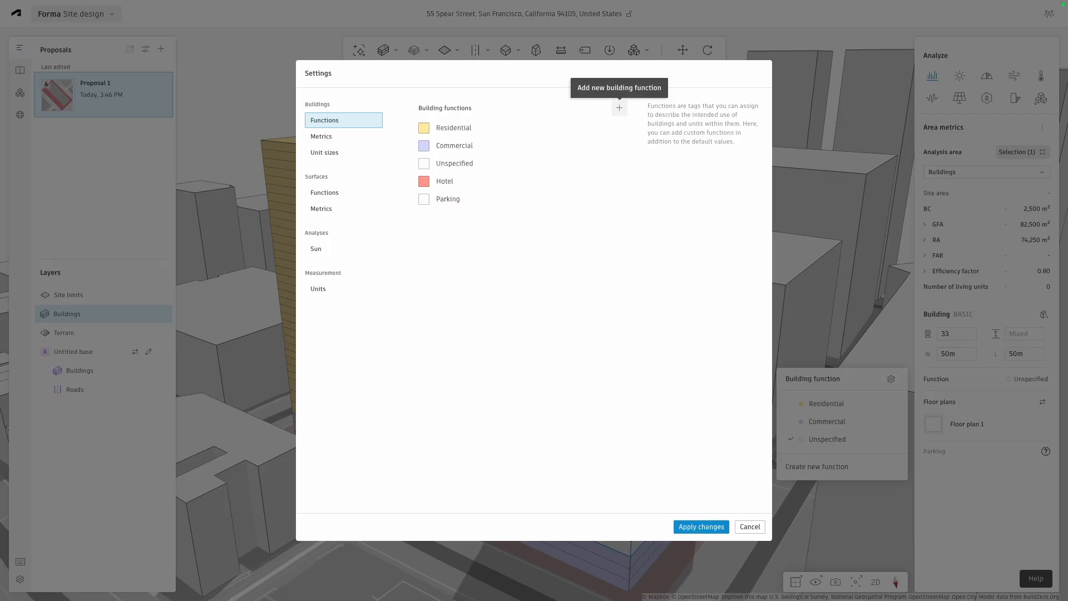
left_click(424, 199)
left_click(508, 241)
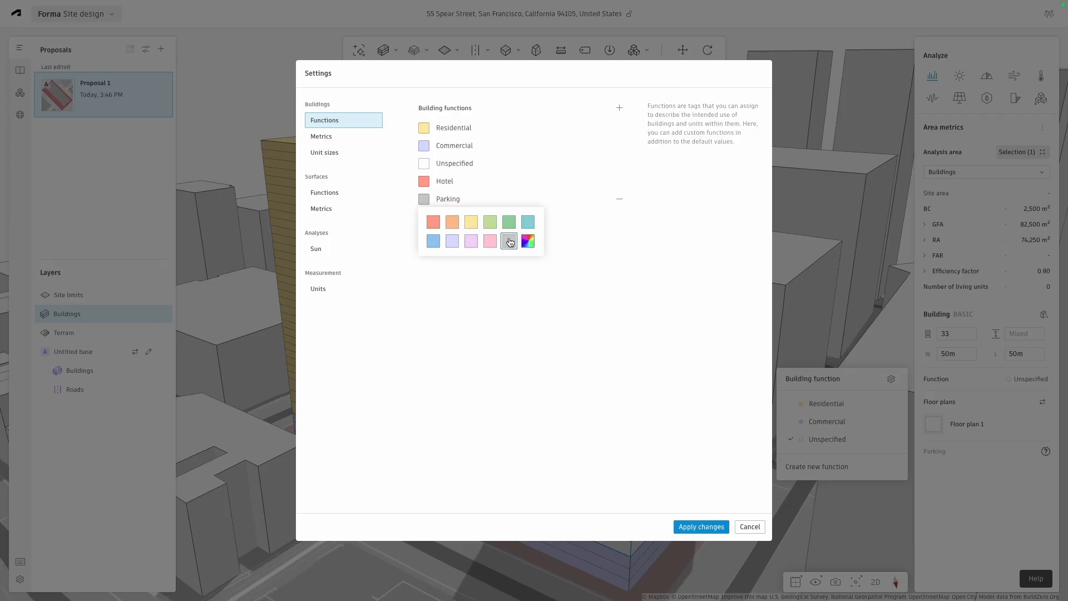
Step: Apply the new building functions and assign Hotel to the second tower
left_click(693, 528)
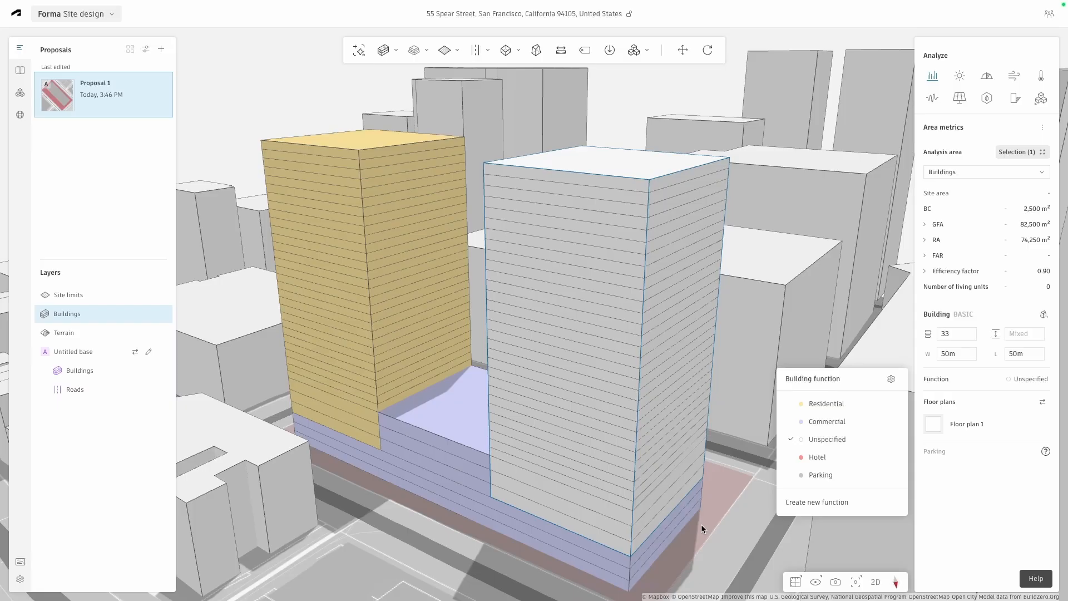
left_click(837, 460)
Step: Change the function of the base building's three lowest floors to Parking
left_click(593, 576)
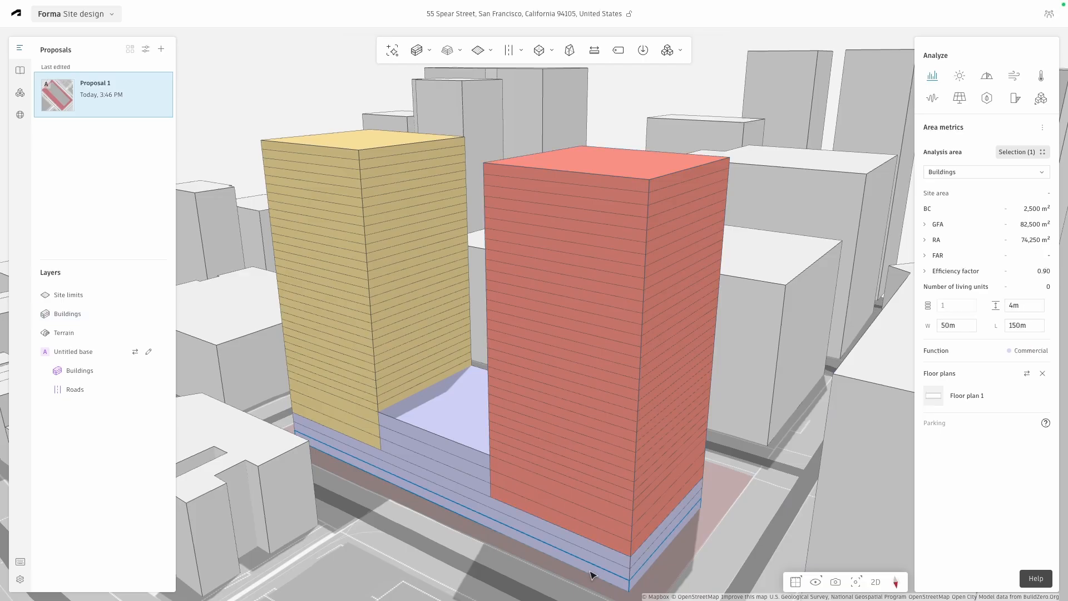
left_click(594, 558, "shift")
left_click(595, 549, "shift")
left_click(1013, 353)
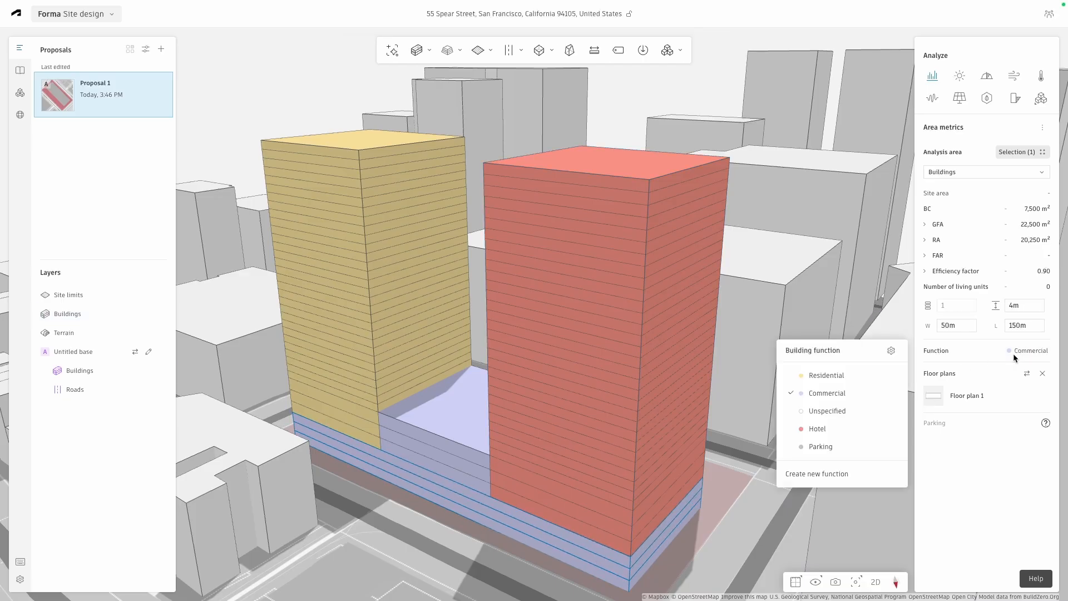
left_click(854, 448)
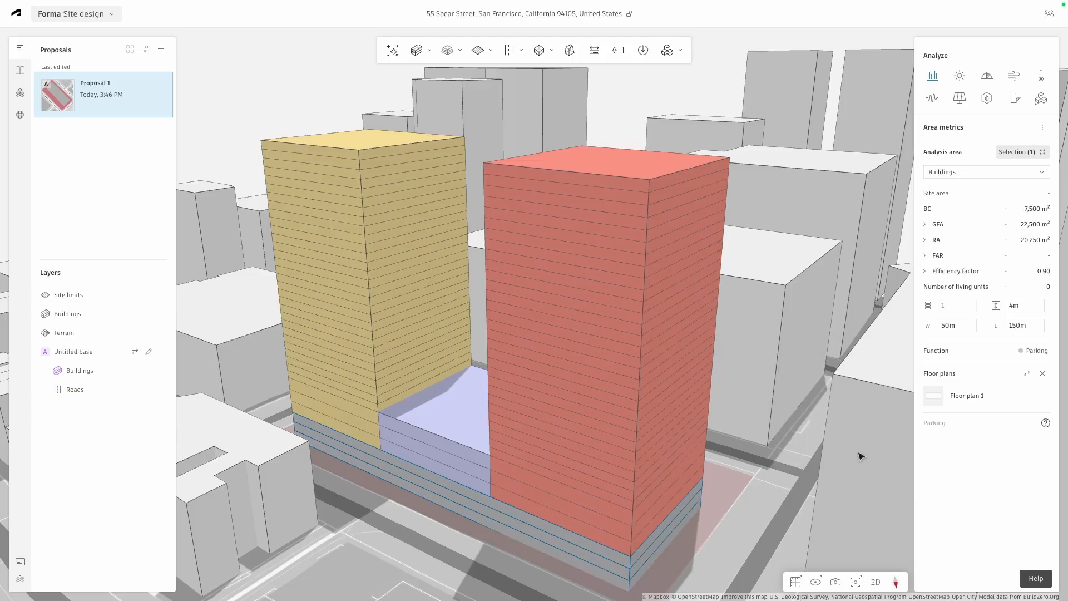
Step: Select the base building and both towers and move them vertically by -12 m to sink the parking floors below ground
left_click(359, 137)
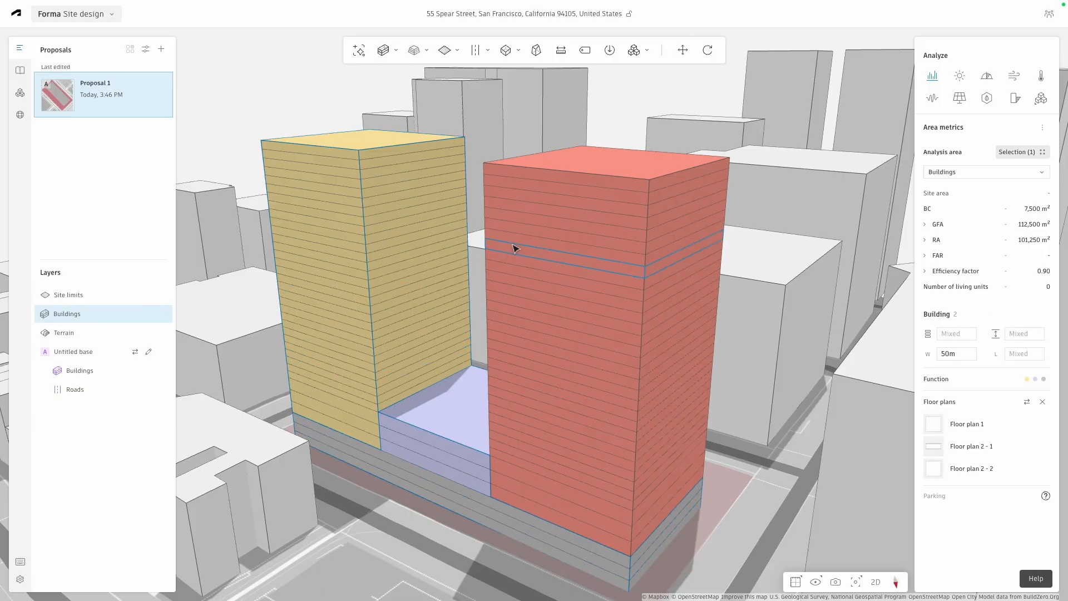
left_click(568, 165, "shift")
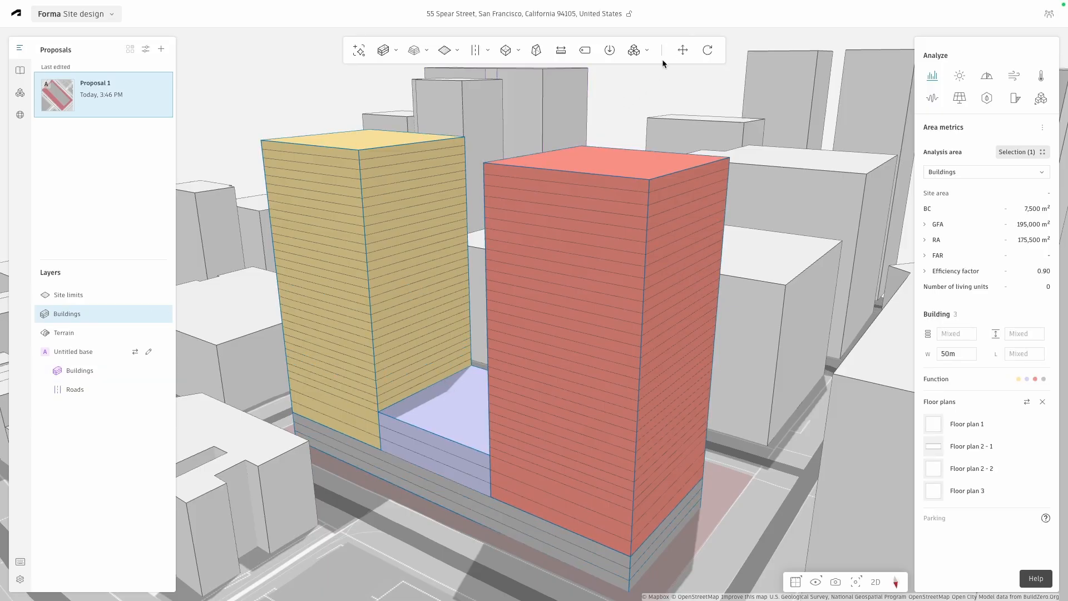
left_click(683, 50)
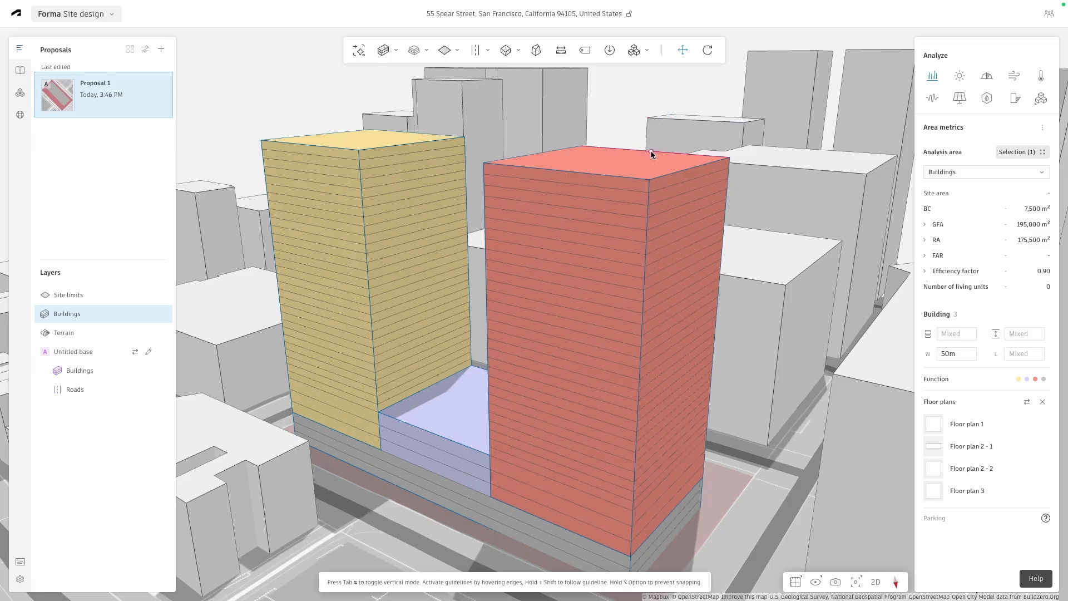
left_click(650, 181)
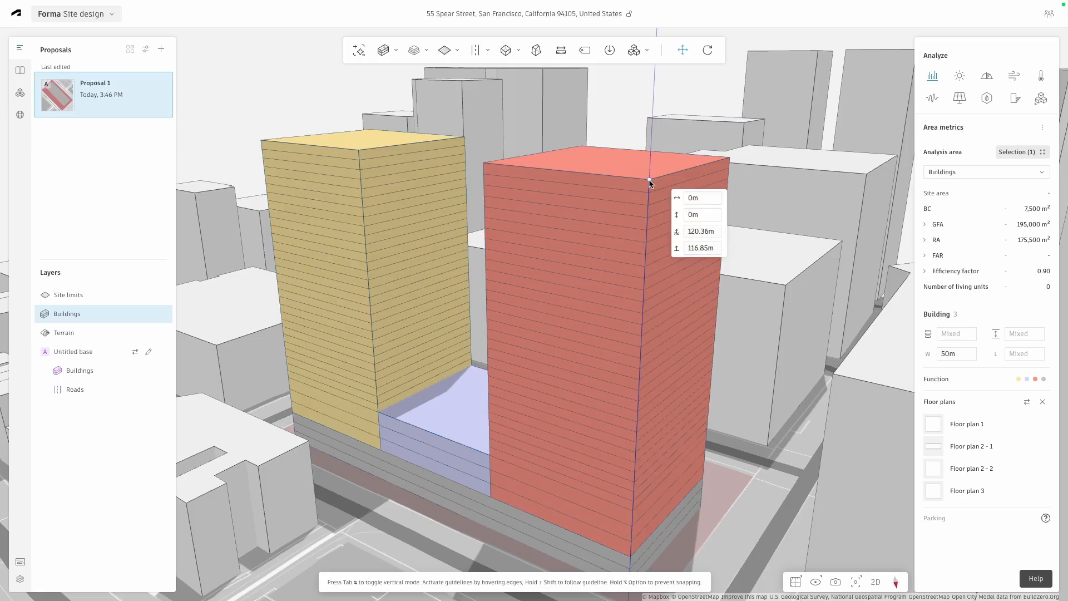
key("Tab")
key("Tab")
key("Tab")
key("Tab")
key("Tab")
key("Tab")
key("Tab")
type("-12")
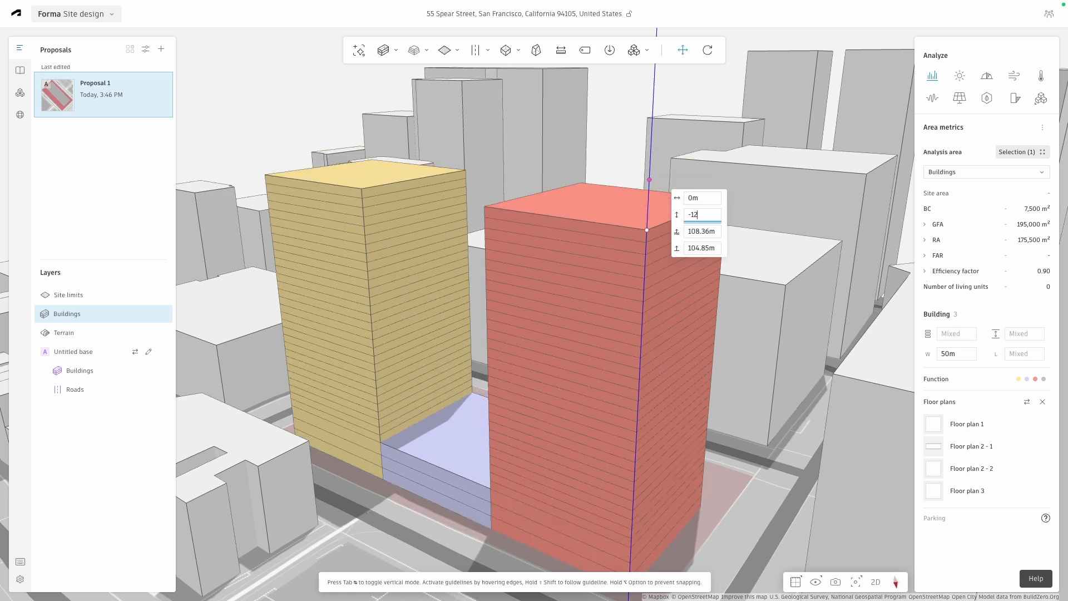
key("Return")
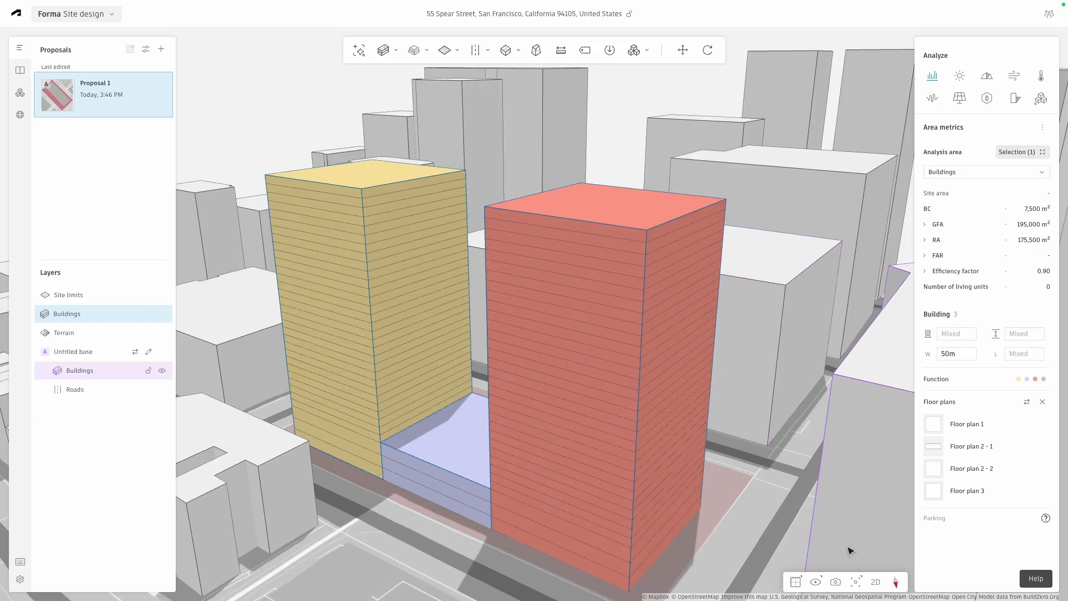
Step: In the 2D view, move the base building and both towers together to a more central position within the site limit
left_click(874, 581)
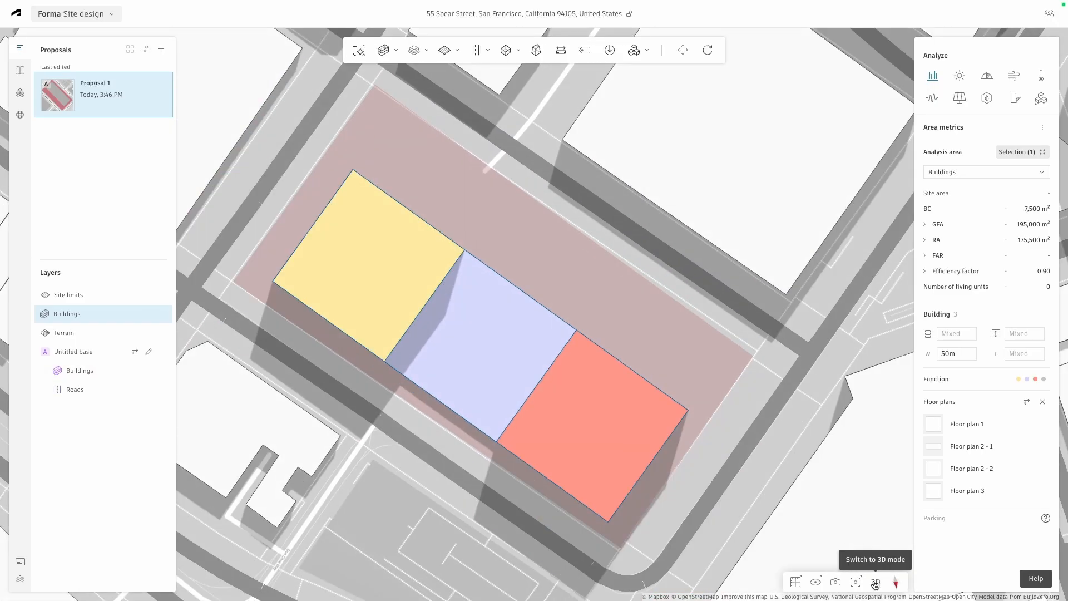
middle_click_drag(579, 458, 628, 451)
key("Escape")
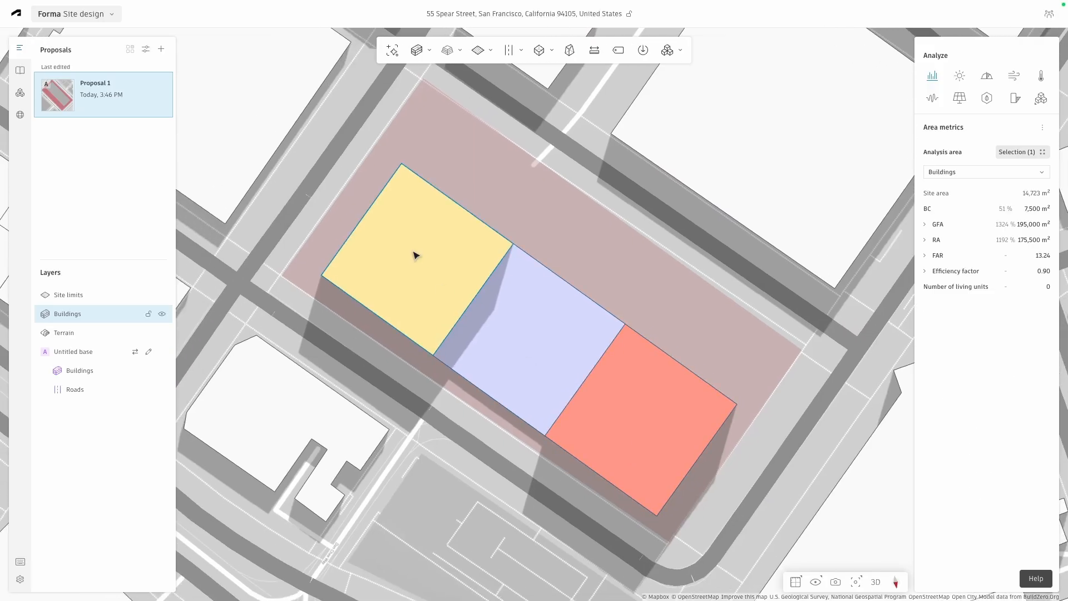
left_click(421, 259)
left_click(530, 323, "shift")
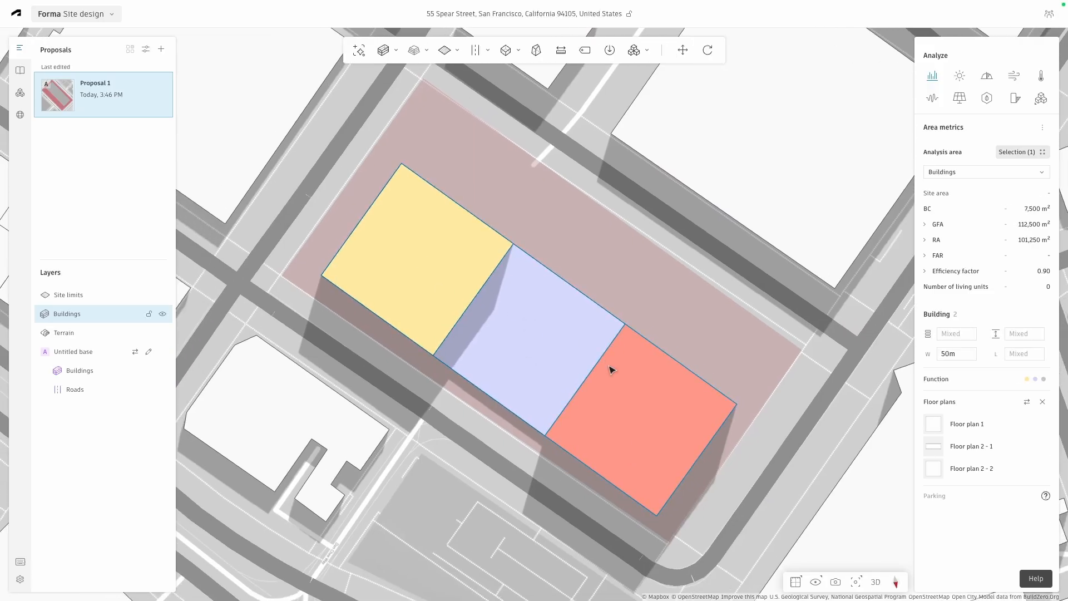
left_click(634, 378, "shift")
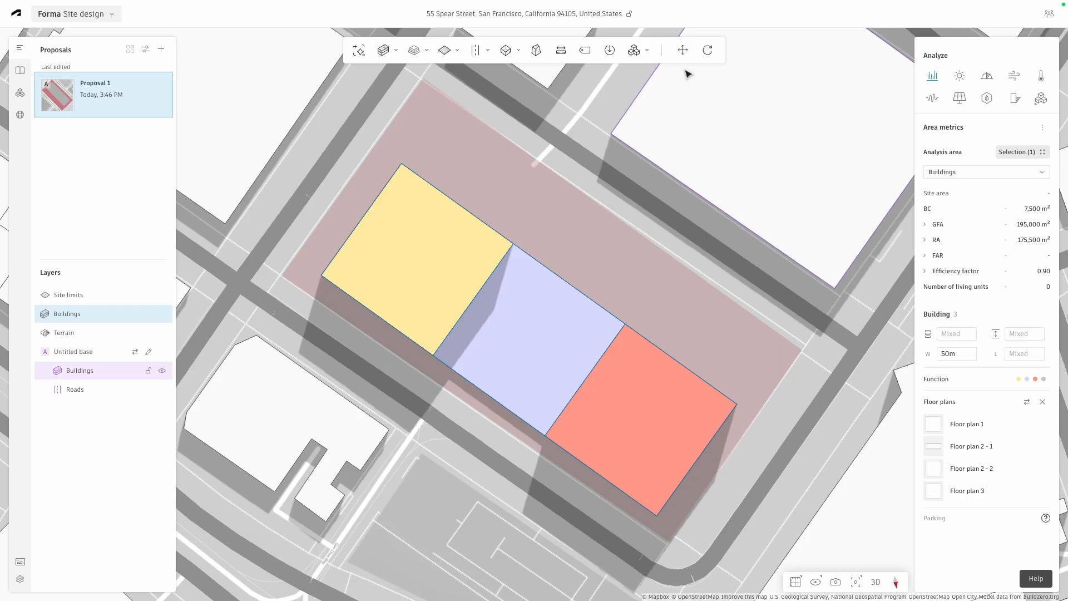
left_click(684, 52)
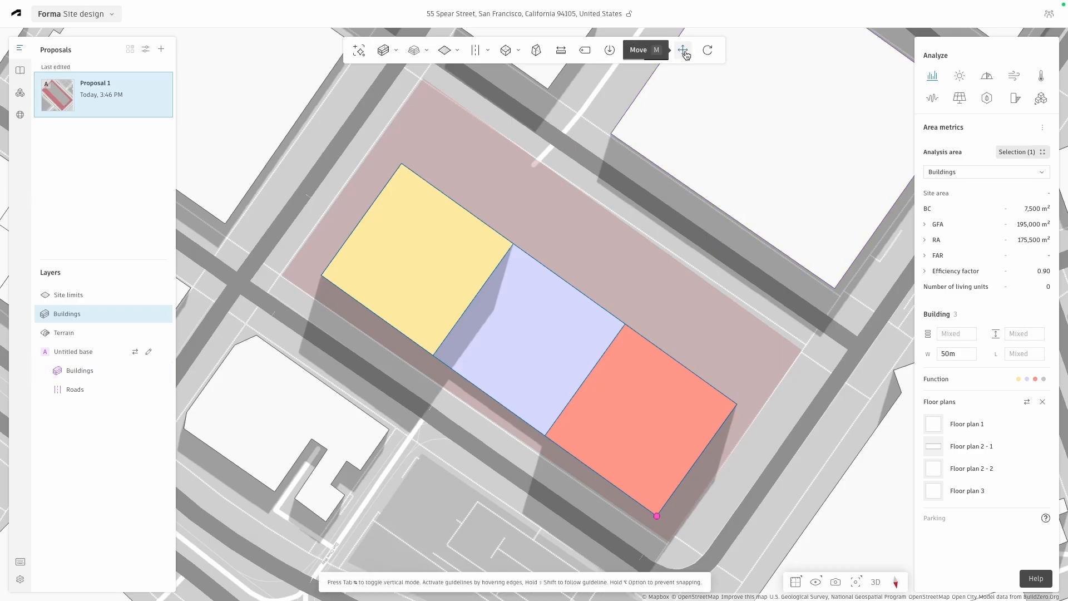
left_click(532, 338)
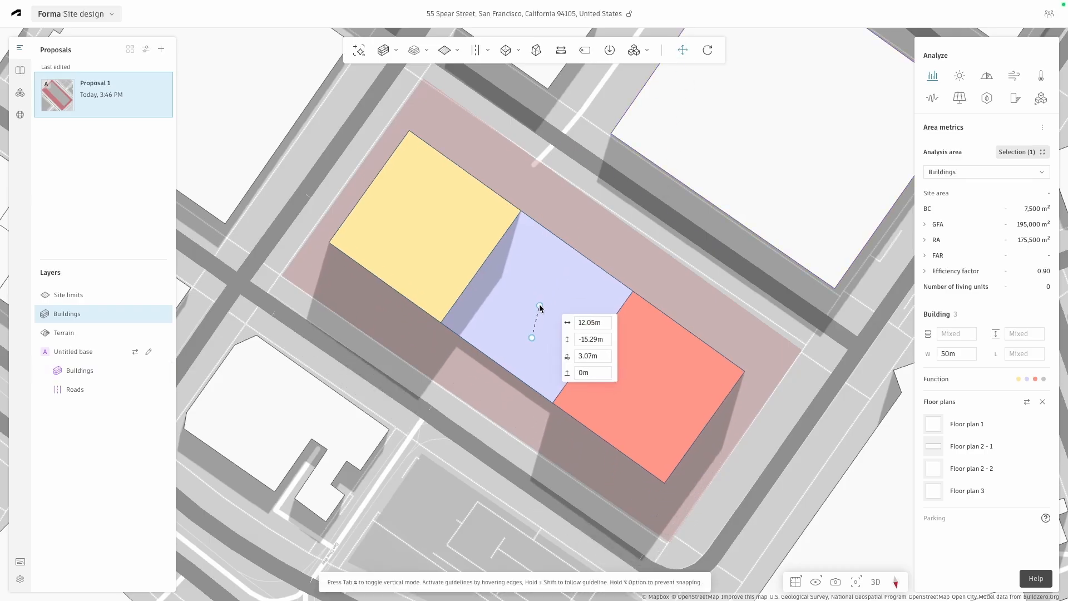
left_click(547, 306)
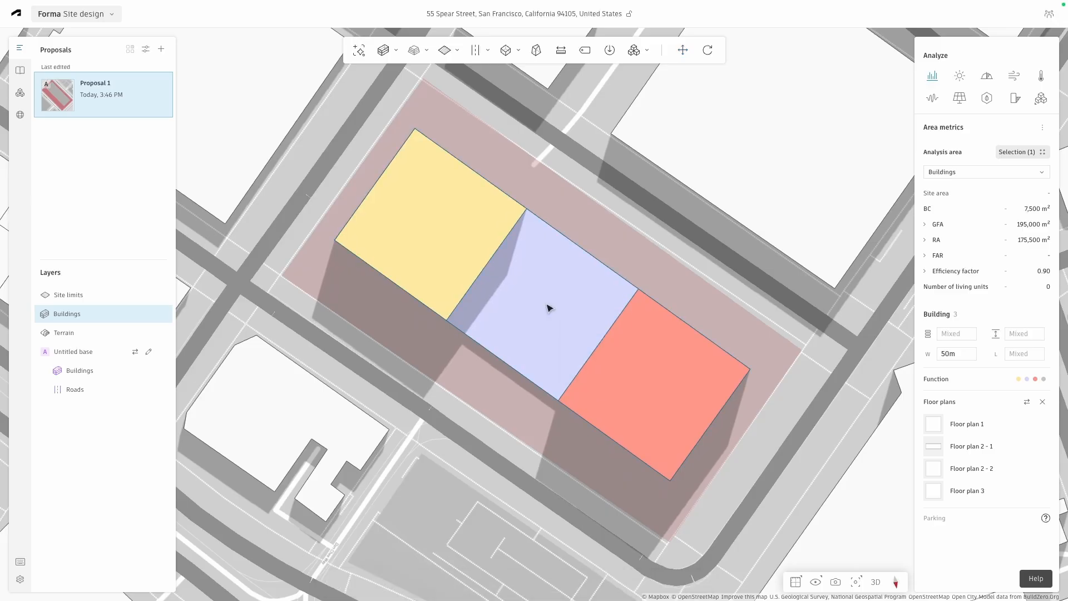
Step: Return to the 3D view, clear the selection and examine the GFA and RA breakdowns by building function
left_click(876, 583)
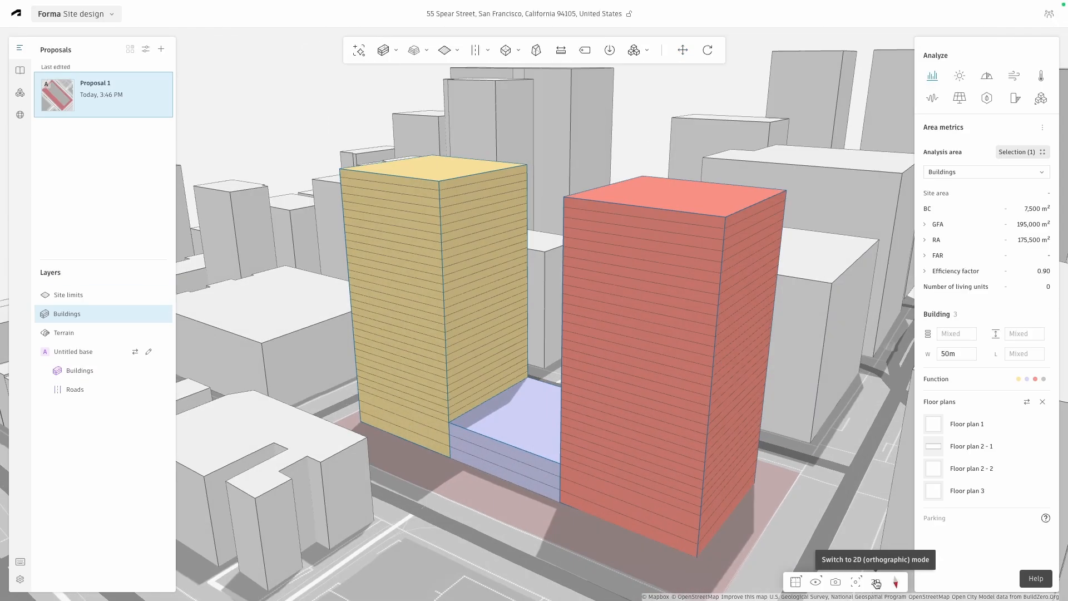
left_click(844, 530)
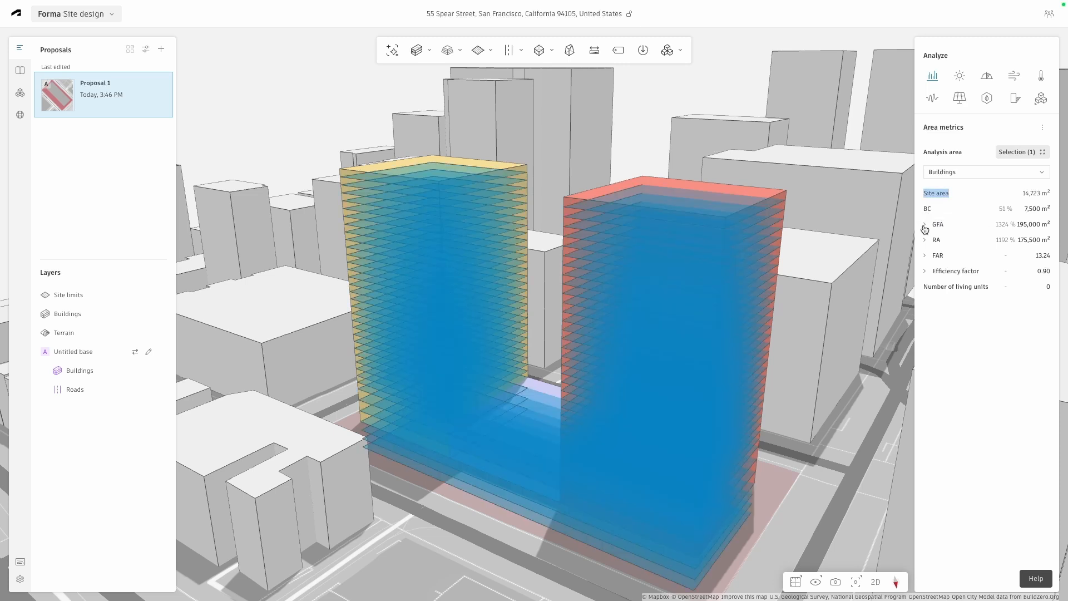
left_click(924, 227)
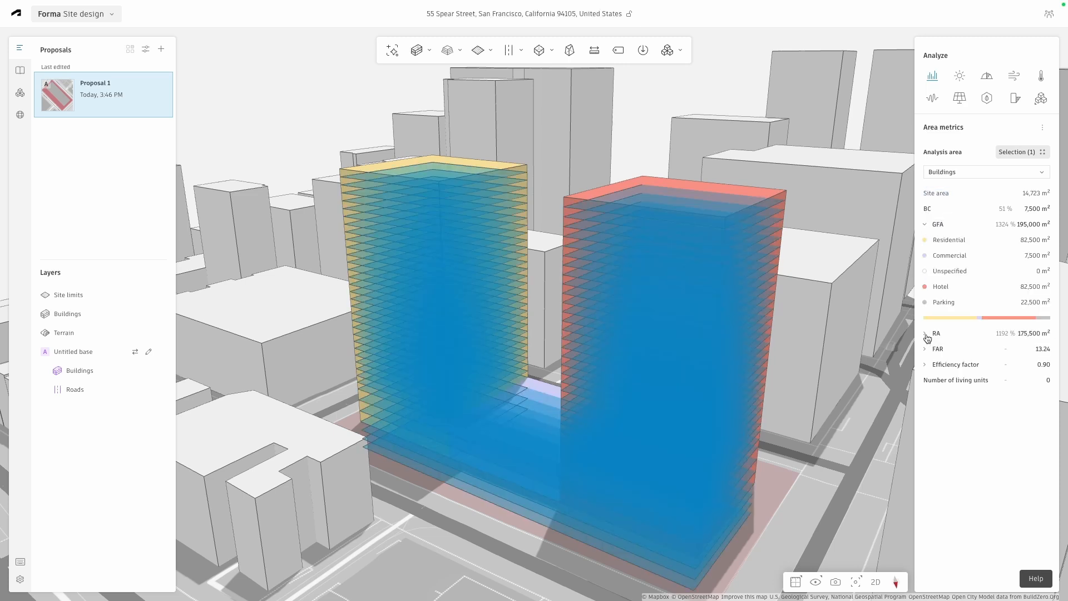
left_click(925, 334)
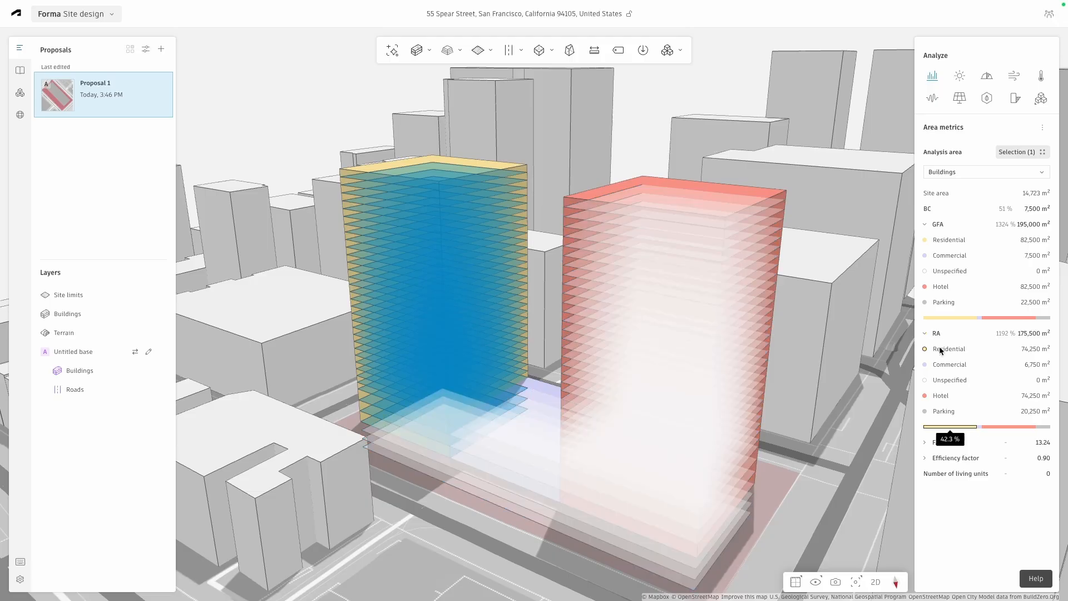